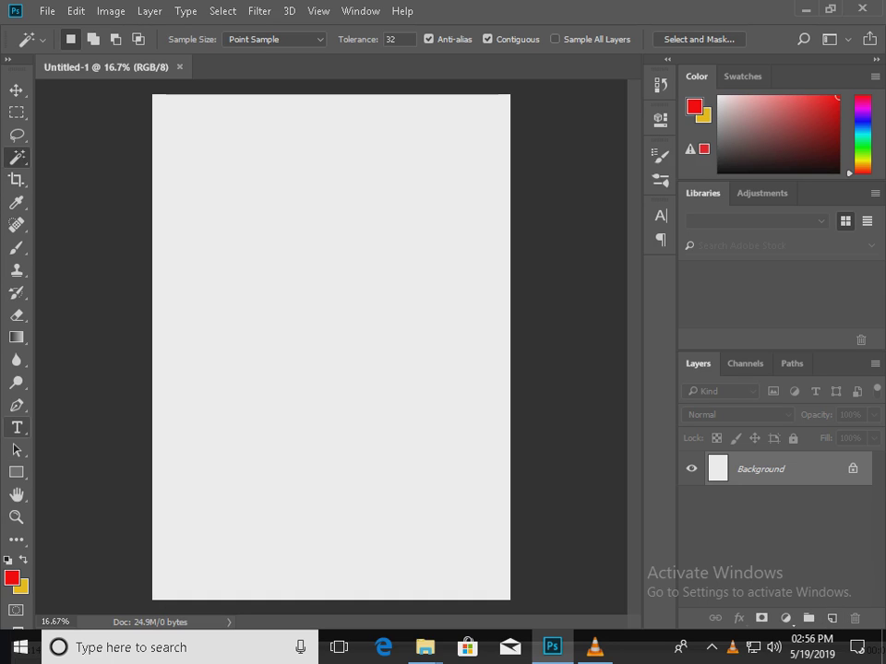
# Set the foreground colour to ff0000 and fill the Background layer with it at 100% opacity in Normal mode
pyautogui.press('d')
pyautogui.click(12, 579)
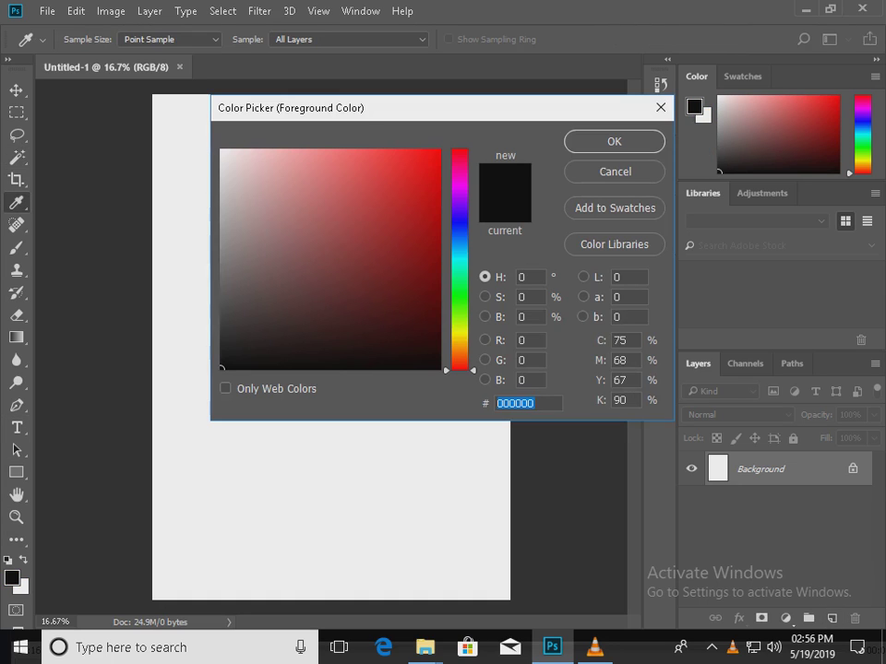
pyautogui.write('ff0000')
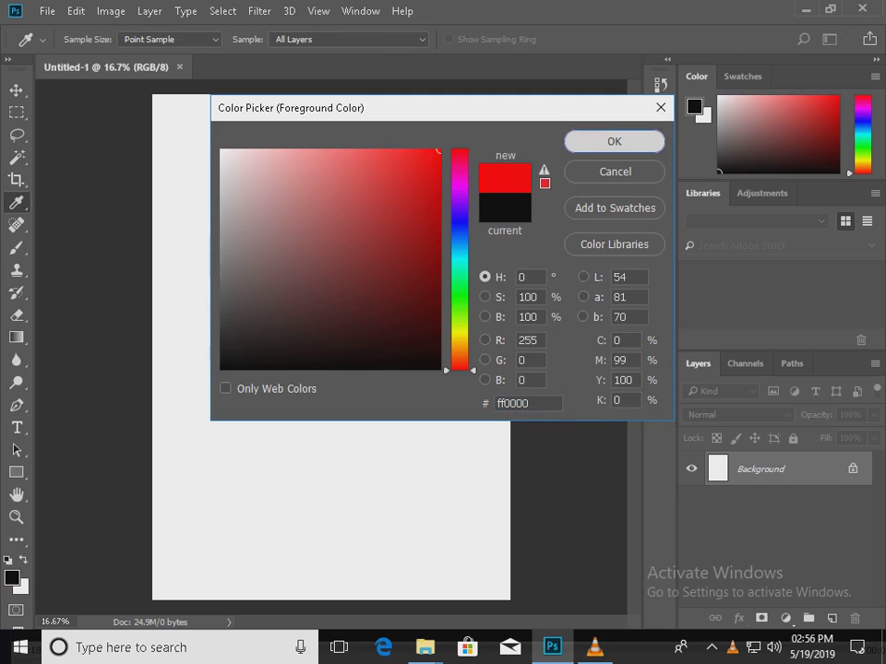
pyautogui.press('Return')
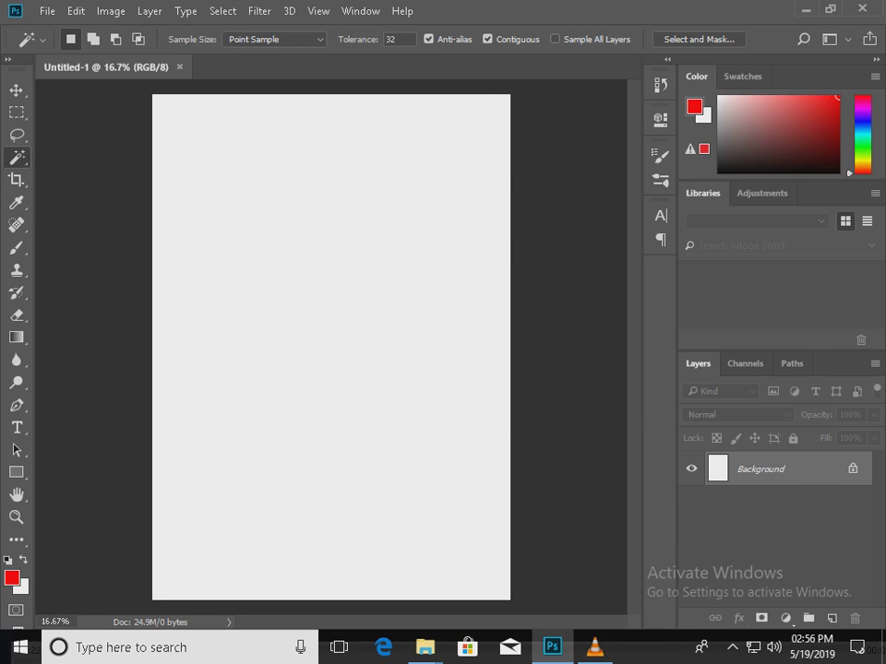
pyautogui.click(76, 11)
pyautogui.click(118, 270)
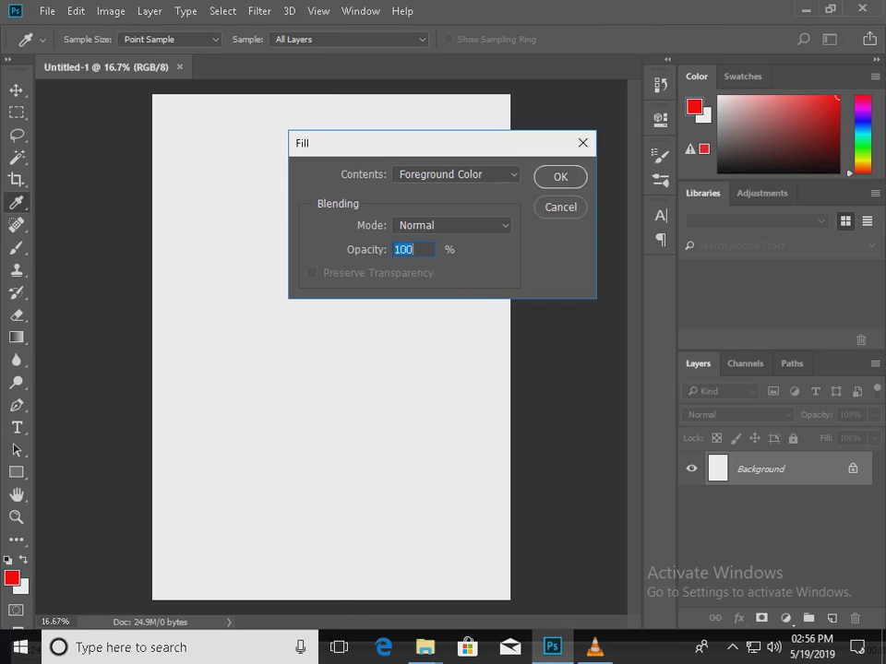
pyautogui.press('Return')
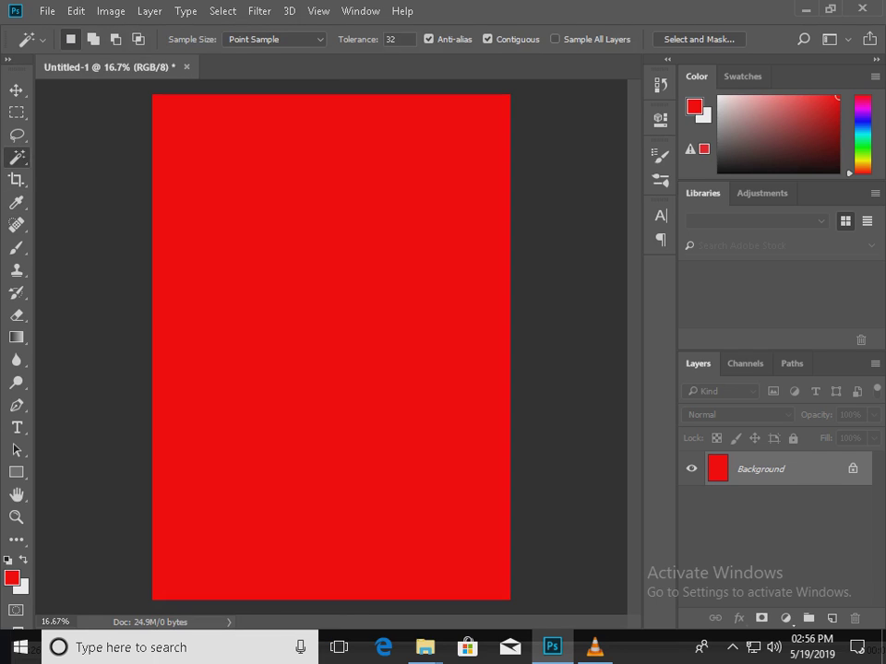
# Convert the Background into a regular layer named Layer 0 and add a Gradient Overlay in Multiply mode at 50% opacity
pyautogui.doubleClick(777, 469)
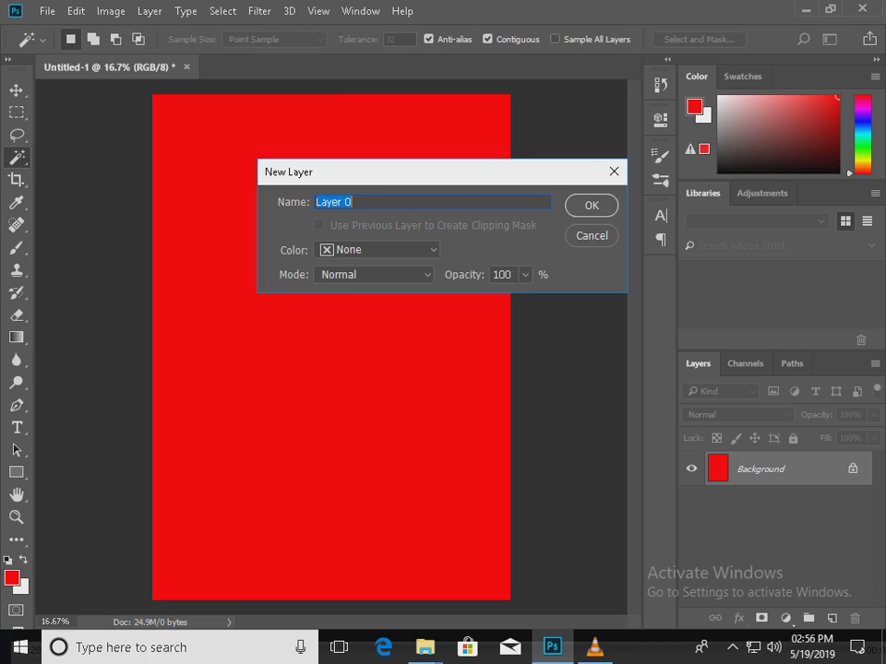
pyautogui.press('Return')
pyautogui.click(740, 619)
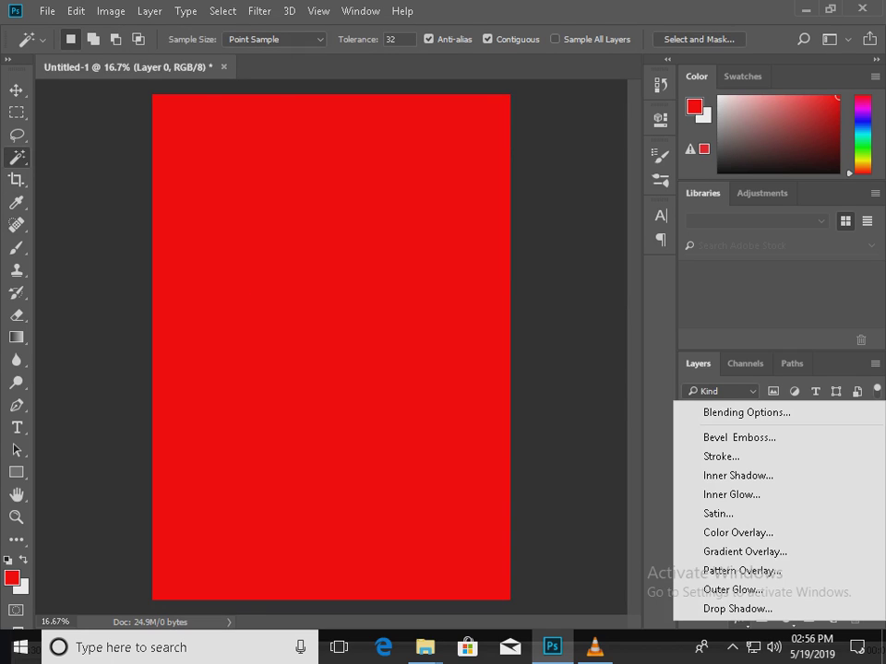
pyautogui.click(743, 552)
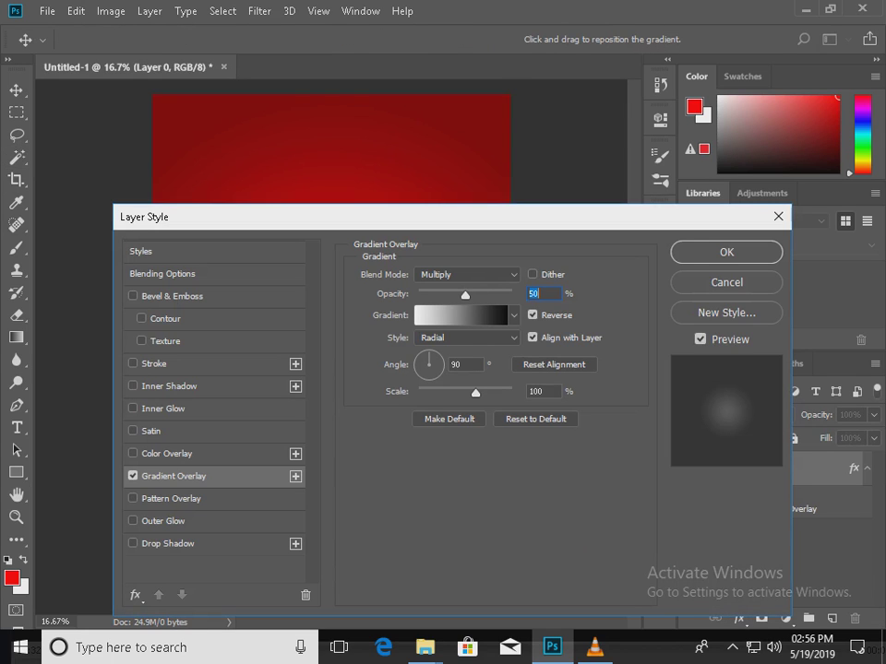
pyautogui.click(467, 275)
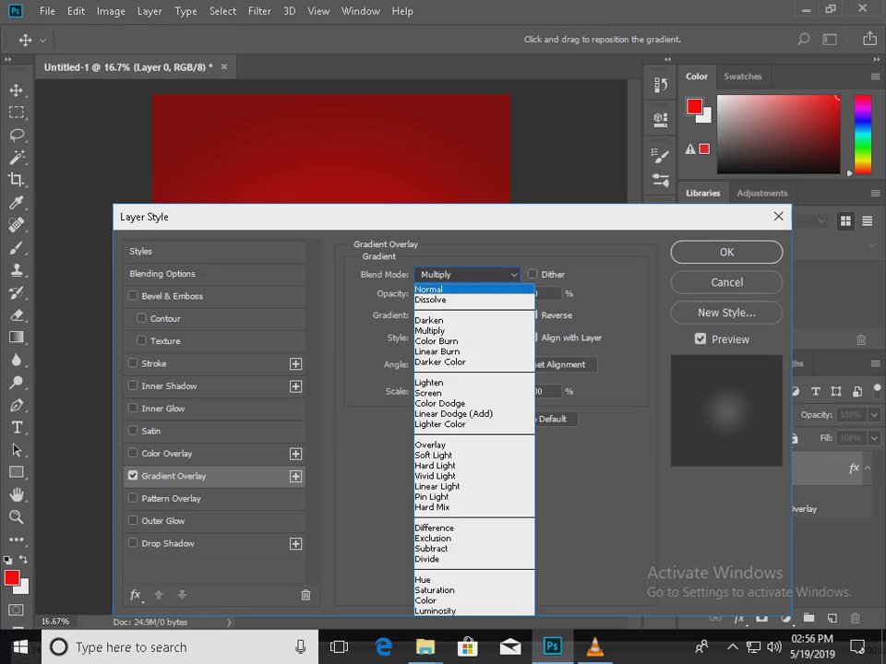
pyautogui.click(430, 290)
pyautogui.click(467, 275)
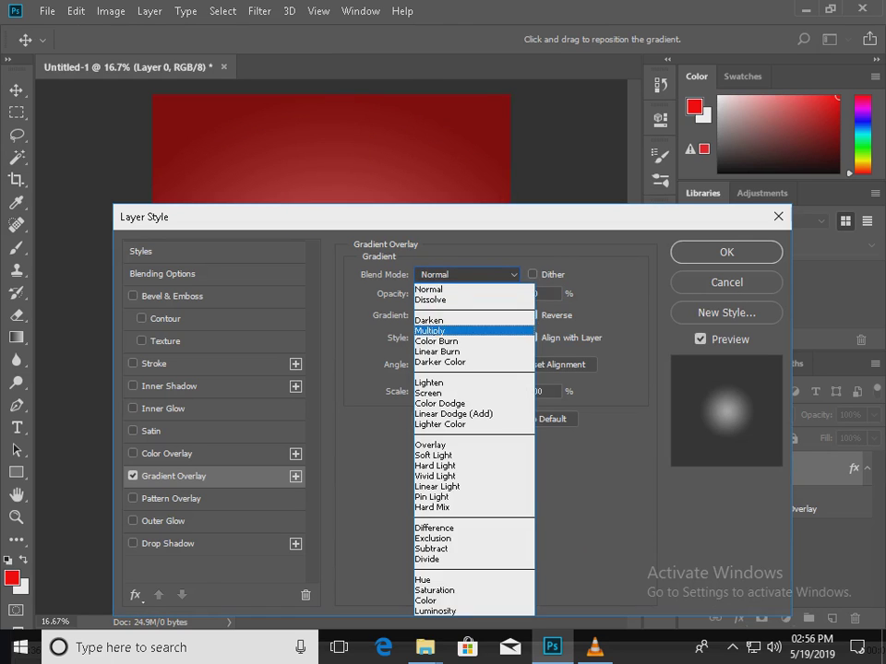
pyautogui.click(430, 330)
pyautogui.press('Tab')
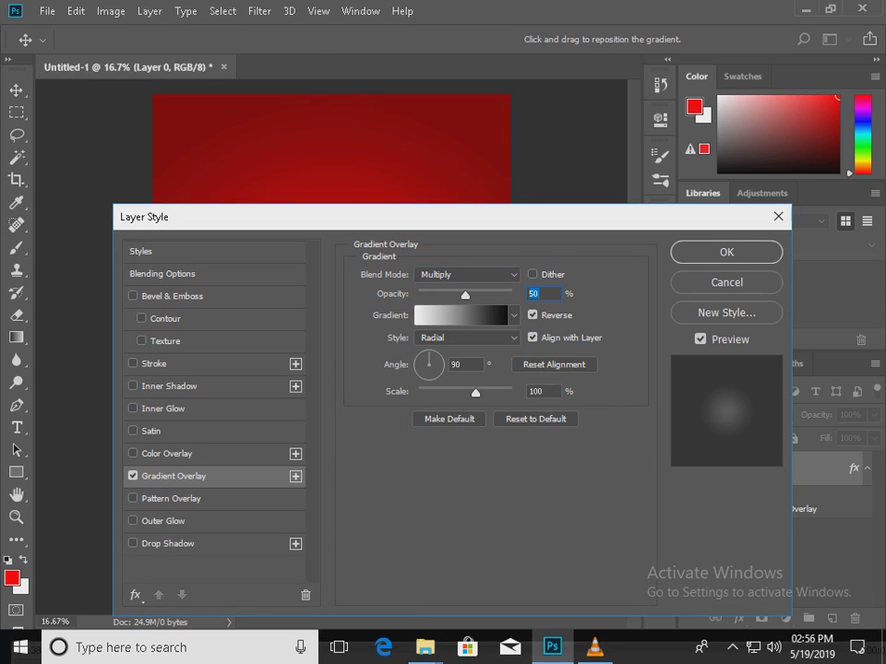
pyautogui.write('5050')
# Make the gradient overlay Radial with Reverse enabled, apply the layer style and deselect the layer
pyautogui.click(467, 338)
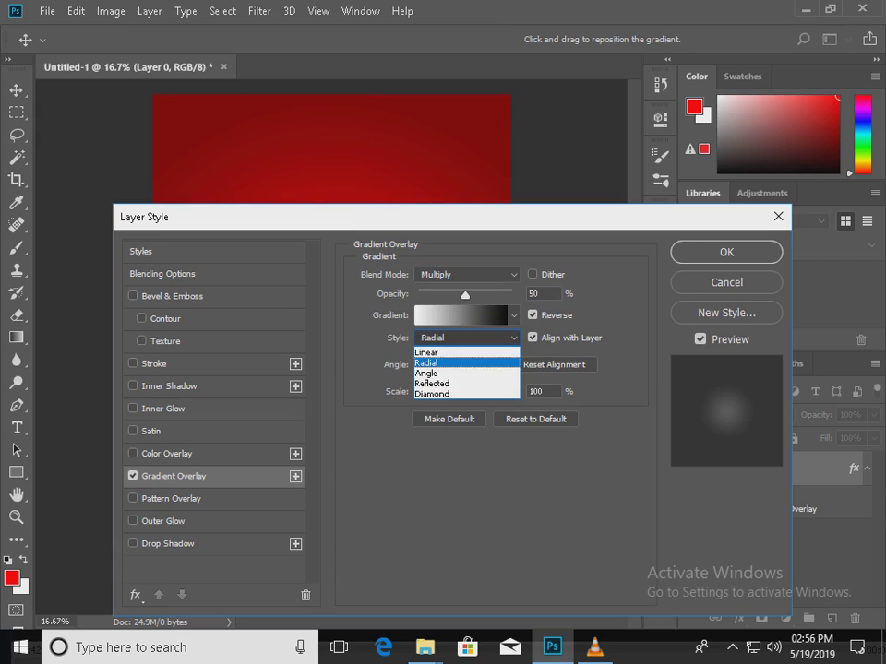
pyautogui.click(442, 363)
pyautogui.click(532, 316)
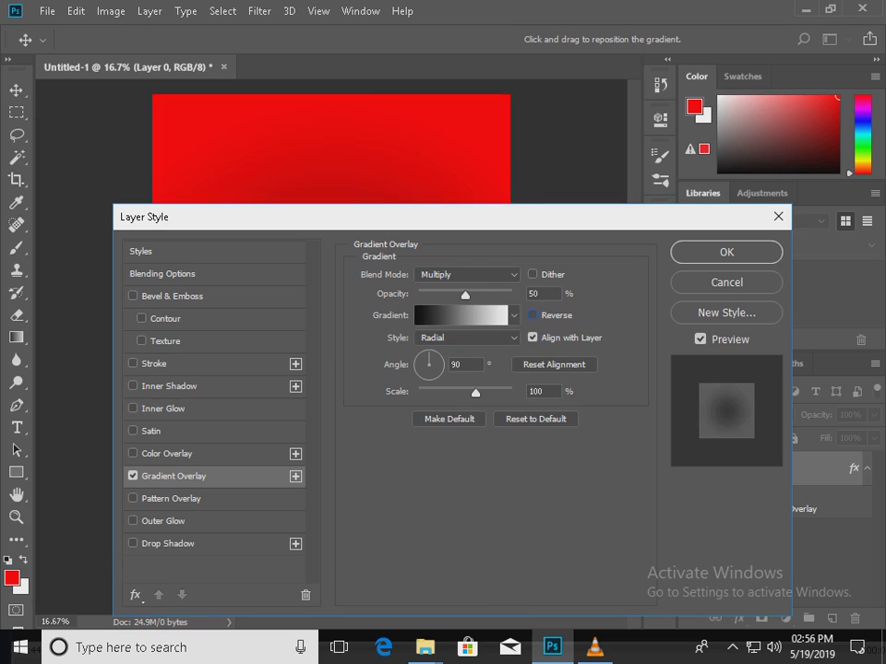
pyautogui.click(532, 316)
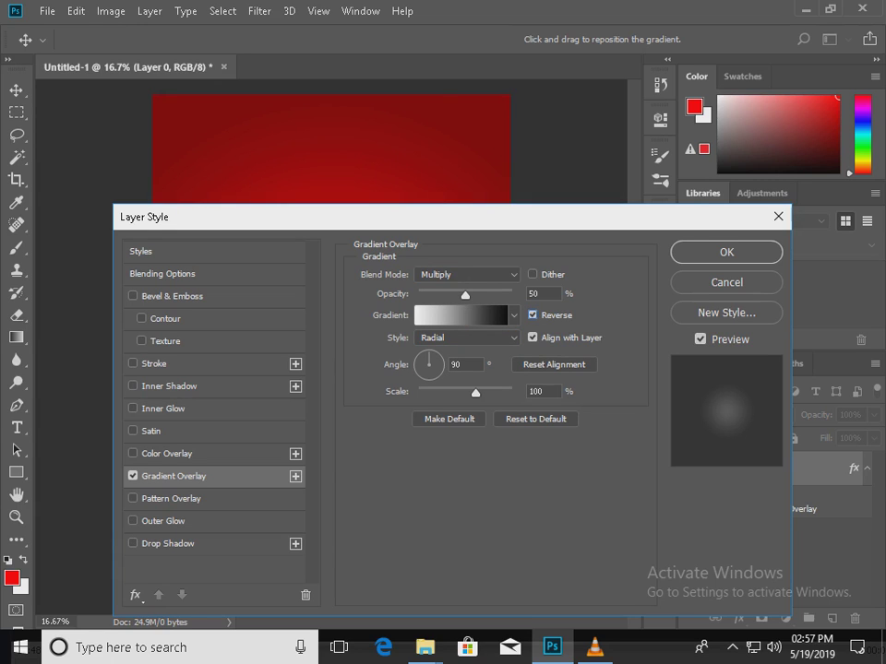
pyautogui.press('Return')
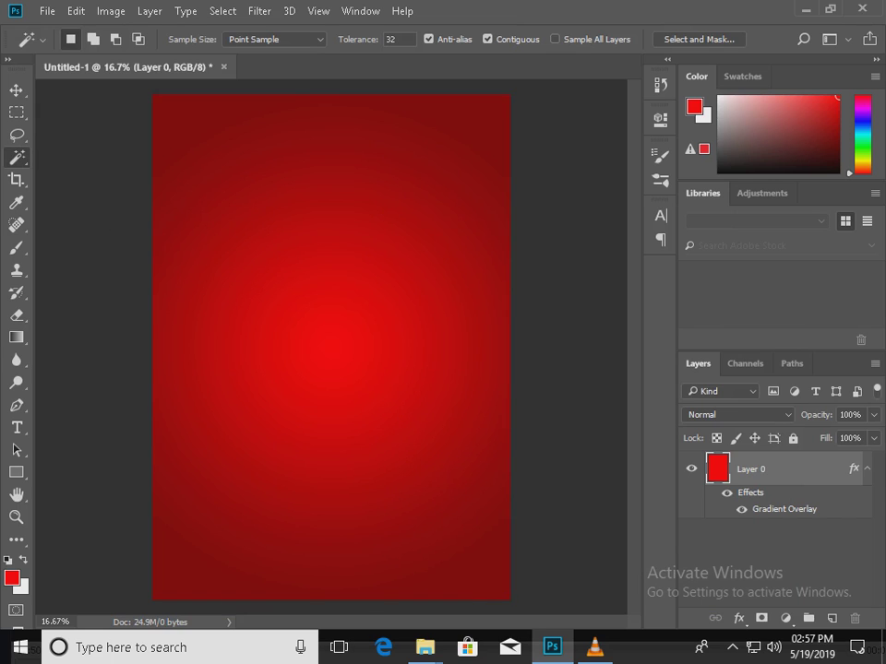
pyautogui.click(773, 557)
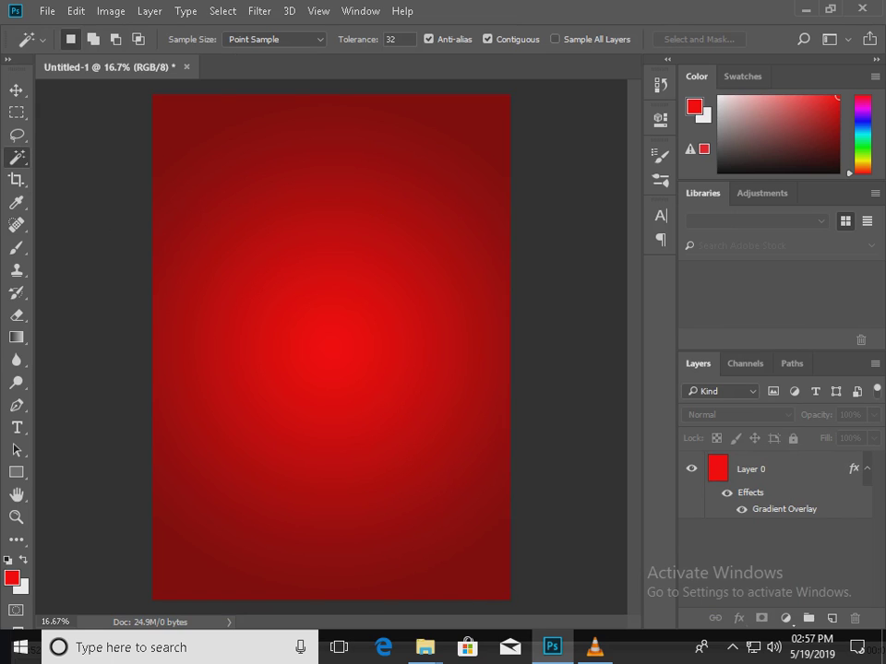
# Open the table clock image from the END_assets folder
pyautogui.hotkey('alt', 'f')
pyautogui.press('Down')
pyautogui.press('Return')
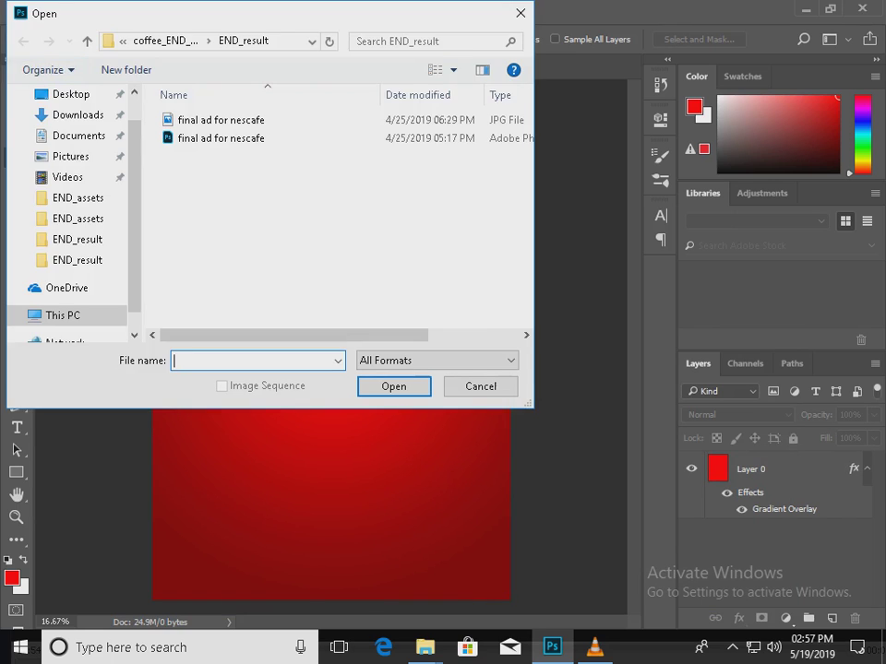
pyautogui.click(165, 41)
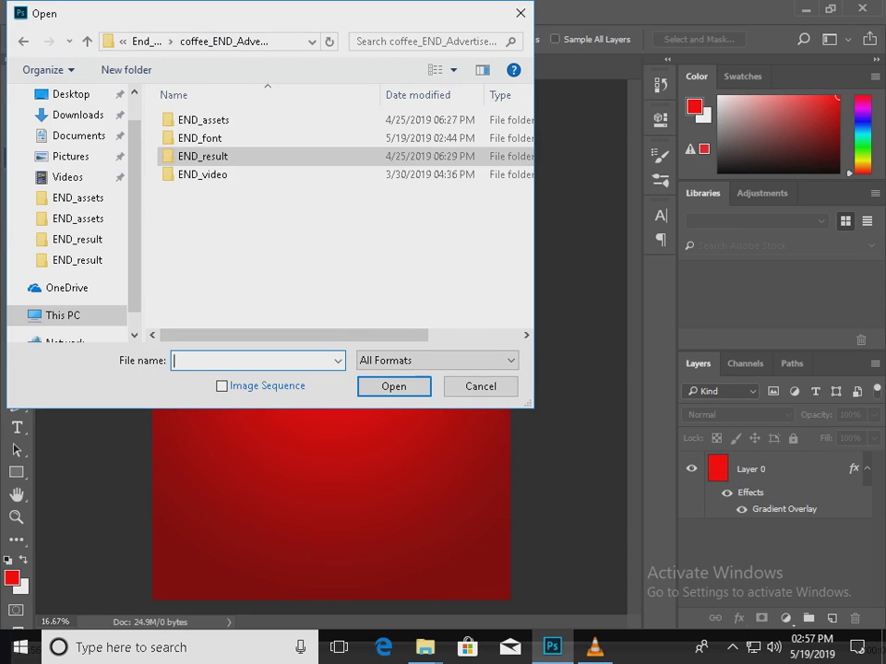
pyautogui.doubleClick(203, 120)
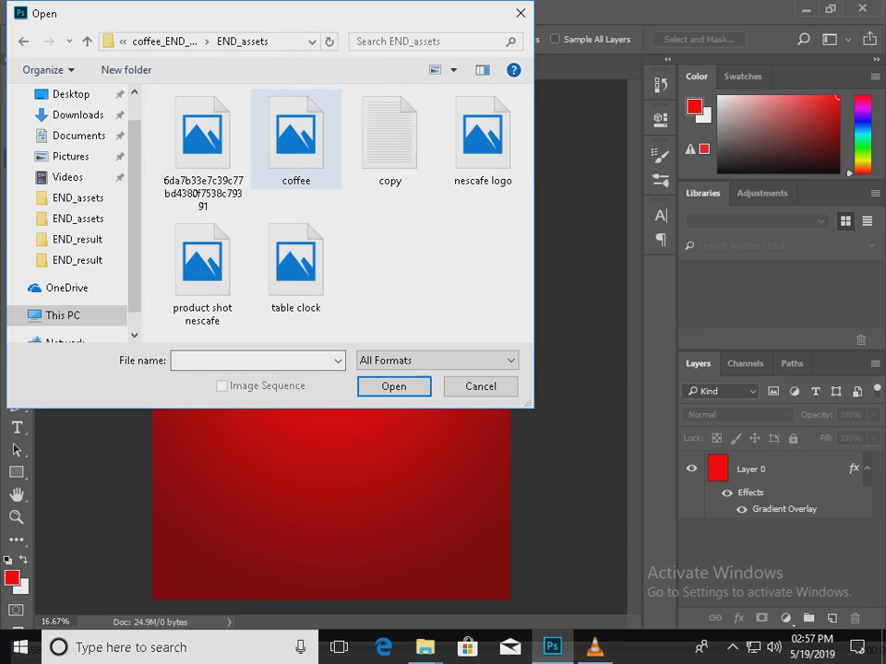
pyautogui.click(295, 268)
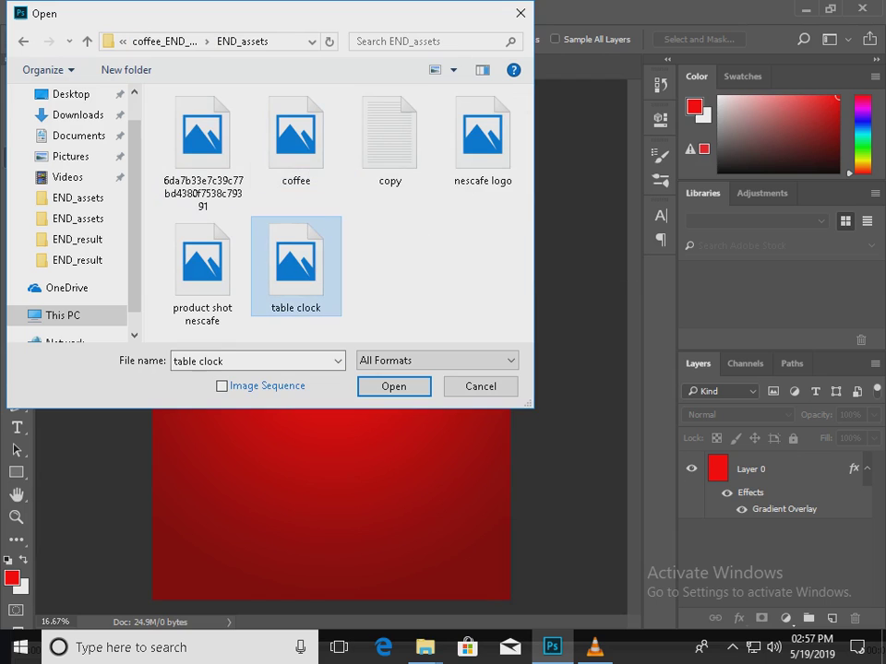
pyautogui.doubleClick(295, 267)
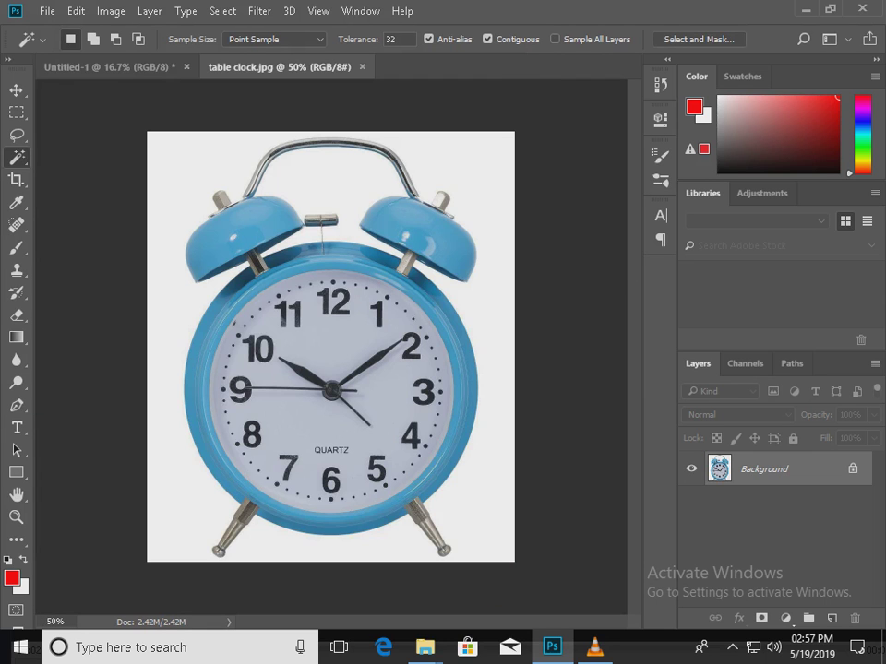
# Select the white areas around the clock and inside its handle, and invert the selection to isolate the clock
pyautogui.click(203, 171)
pyautogui.keyDown('shift'); pyautogui.click(332, 185); pyautogui.keyUp('shift')
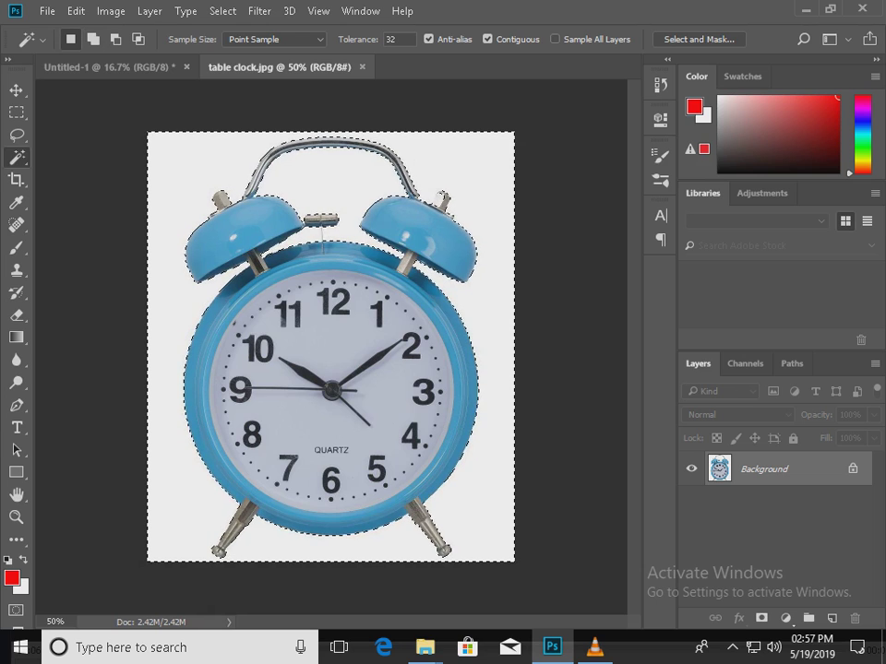
pyautogui.hotkey('ctrl', 'shift', 'i')
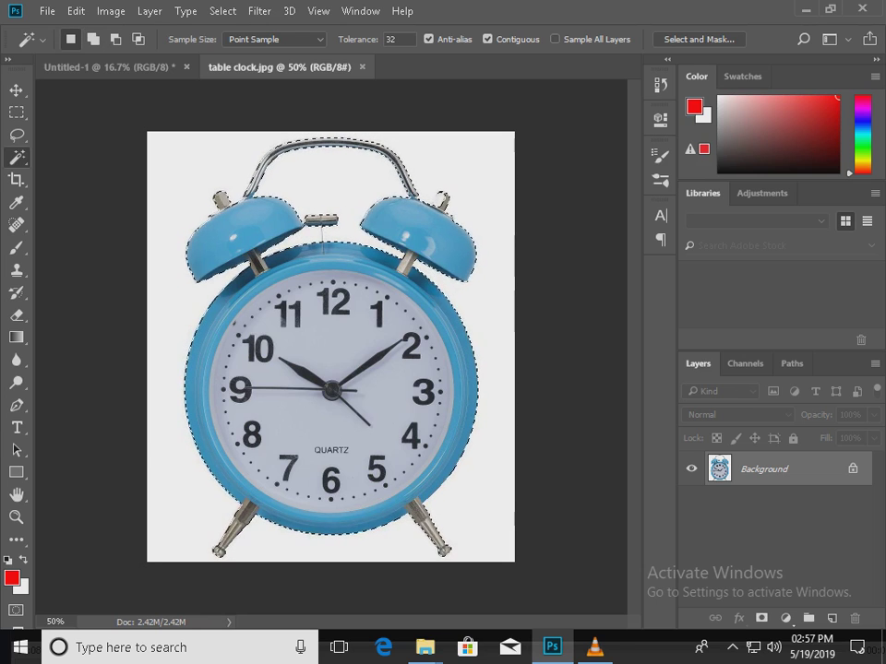
# Copy the selected clock into the Untitled-1 document and convert its new layer to a smart object
pyautogui.click(110, 67)
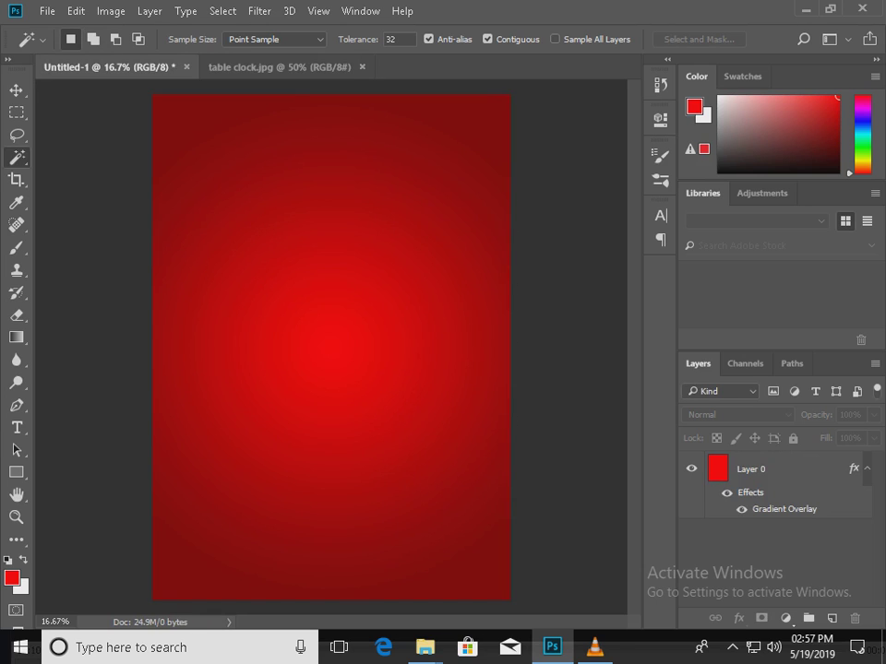
pyautogui.hotkey('ctrl', 'v')
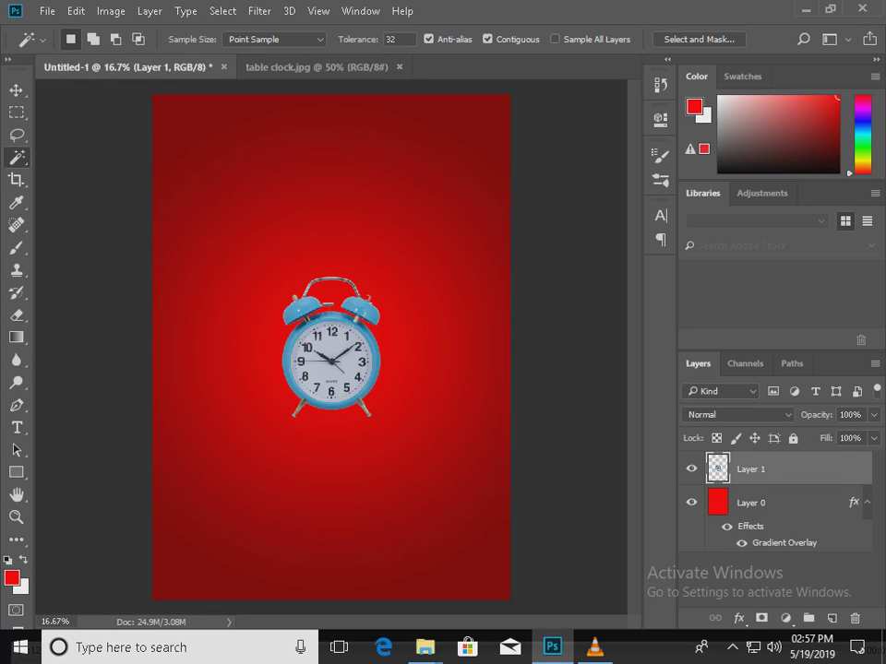
pyautogui.rightClick(760, 470)
pyautogui.click(461, 301)
# Scale the clock up proportionally about its centre to about 3.28 in wide and 4.69 in tall
pyautogui.hotkey('ctrl', 't')
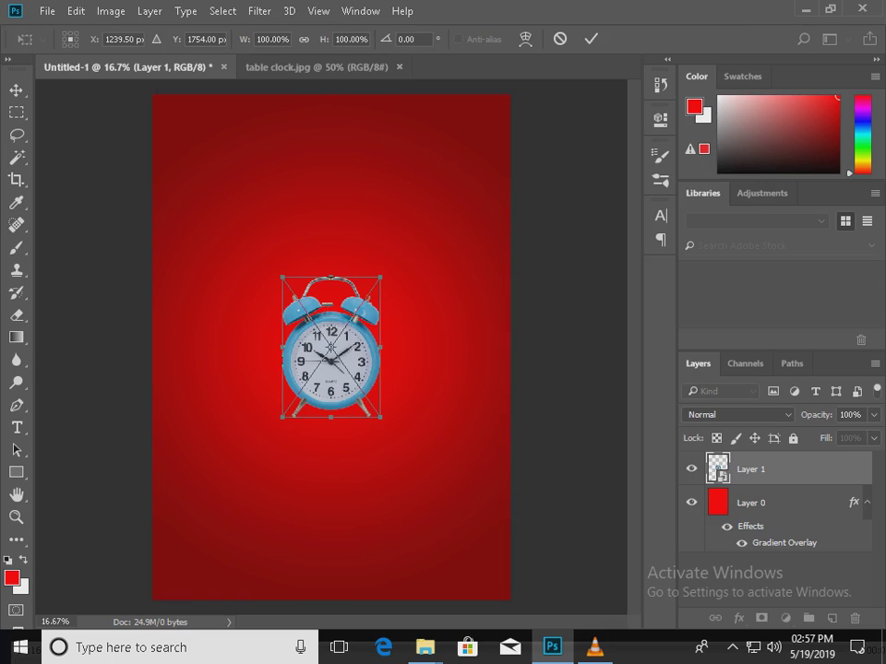
pyautogui.moveTo(380, 275); pyautogui.dragTo(402, 247)
pyautogui.press('Return')
pyautogui.press('w')
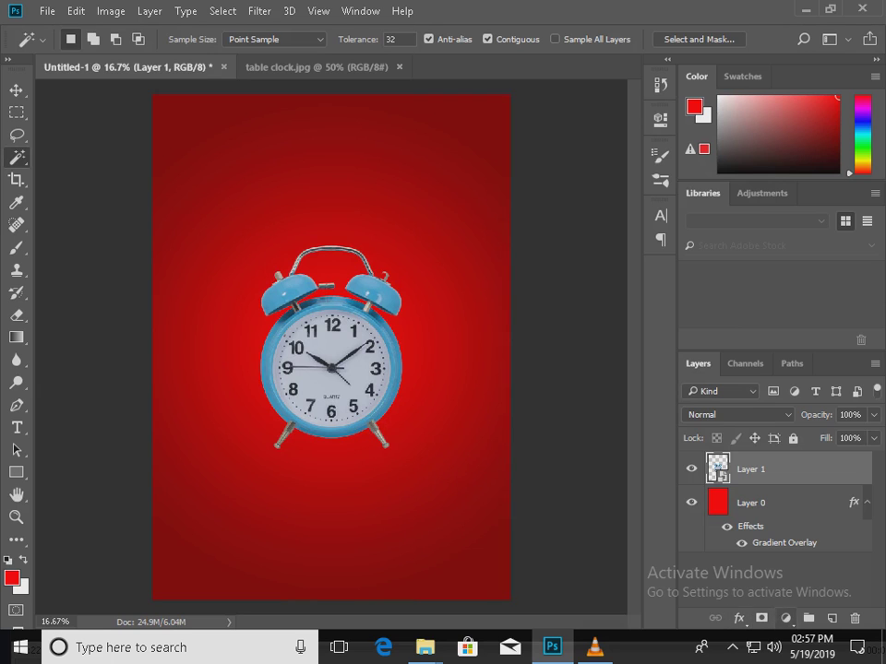
# Add a Hue/Saturation adjustment clipped to the clock layer and set its hue to +165
pyautogui.click(785, 618)
pyautogui.click(742, 406)
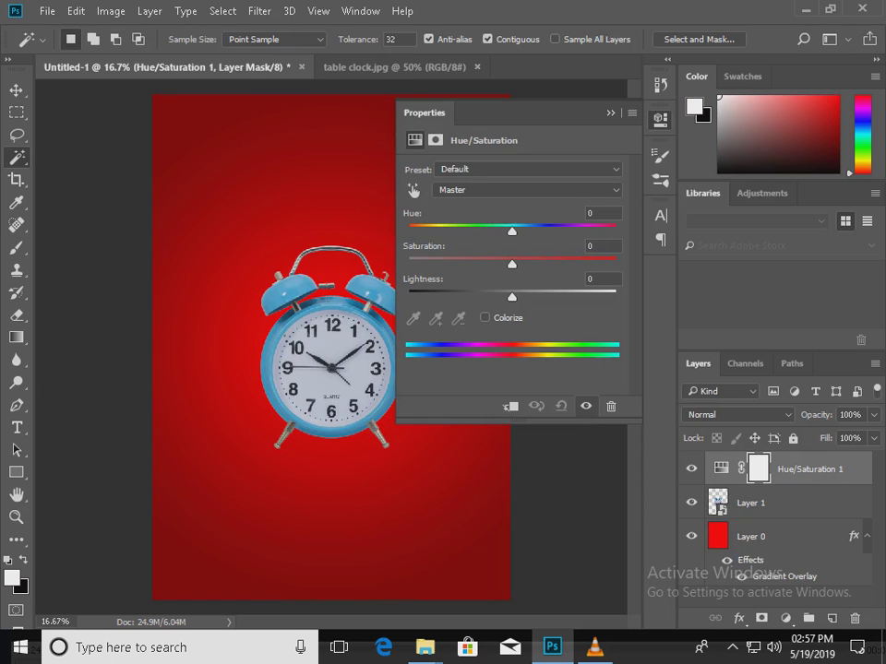
pyautogui.click(509, 405)
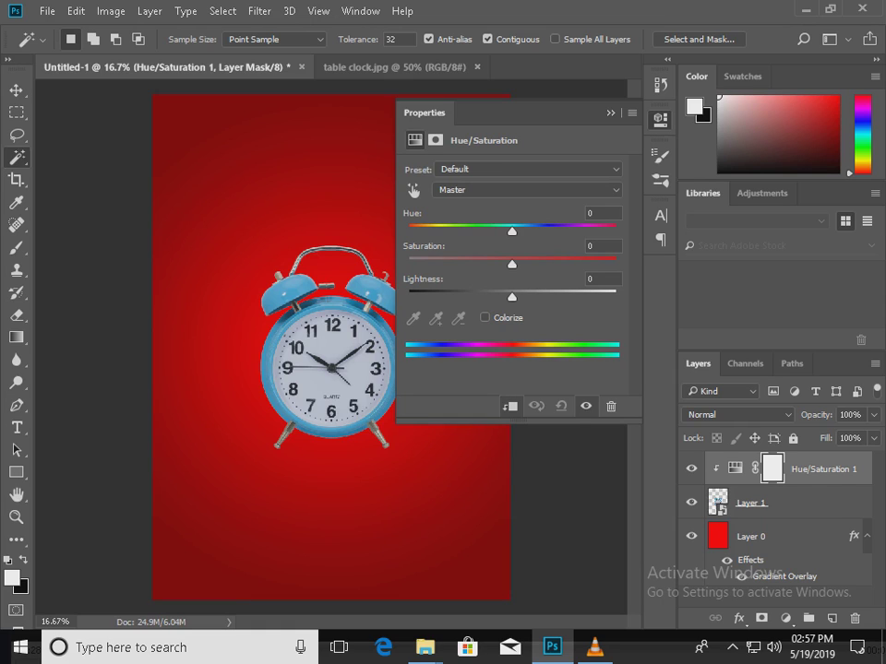
pyautogui.moveTo(512, 232); pyautogui.dragTo(608, 232)
pyautogui.press('Up')
pyautogui.press('Up')
pyautogui.press('Up')
pyautogui.press('Up')
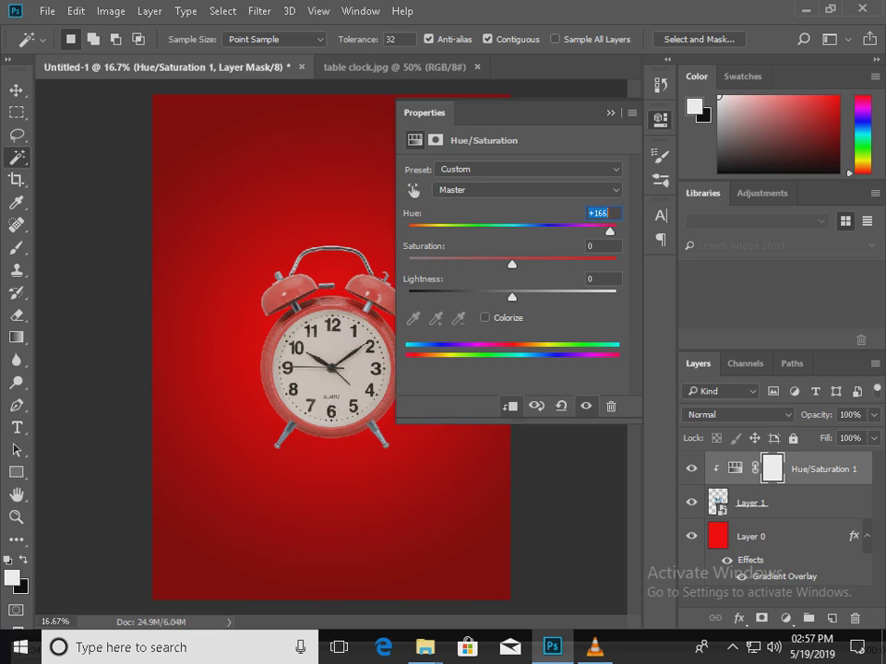
# Raise the saturation of the clock's Hue/Saturation adjustment to +30
pyautogui.click(600, 246)
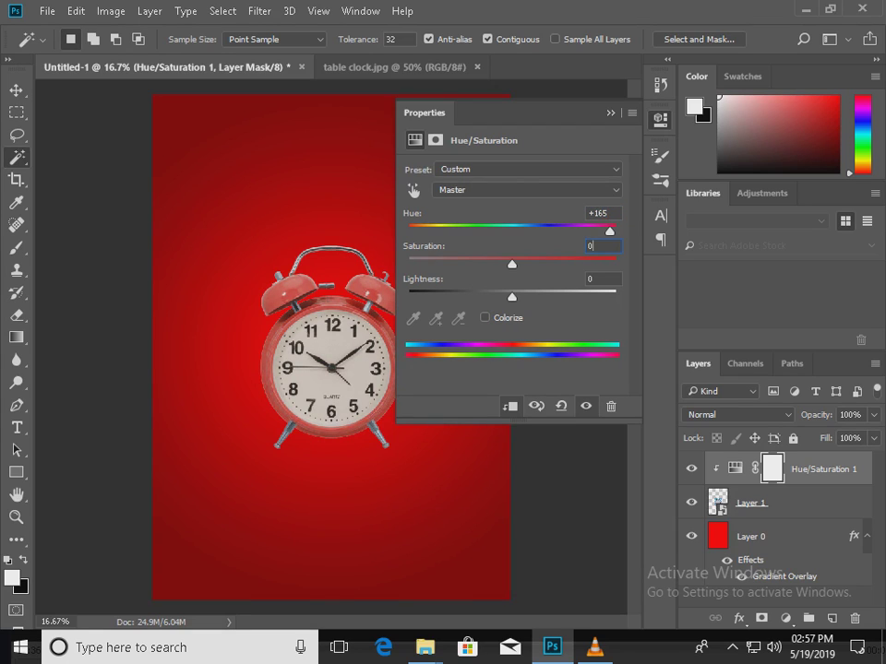
pyautogui.press('Up')
pyautogui.press('Up')
pyautogui.press('Up')
pyautogui.press('Up')
pyautogui.press('Up')
pyautogui.press('Up')
pyautogui.press('Up')
pyautogui.press('Up')
pyautogui.press('Up')
pyautogui.press('Up')
pyautogui.press('Up')
pyautogui.press('Up')
pyautogui.press('Up')
pyautogui.press('Up')
pyautogui.press('Up')
pyautogui.press('Up')
pyautogui.press('Up')
pyautogui.press('Up')
pyautogui.press('Up')
pyautogui.press('Up')
pyautogui.press('Up')
pyautogui.press('Up')
pyautogui.press('Up')
pyautogui.press('Up')
pyautogui.press('Up')
pyautogui.press('Up')
pyautogui.press('Up')
pyautogui.press('Up')
pyautogui.press('Up')
pyautogui.press('Up')
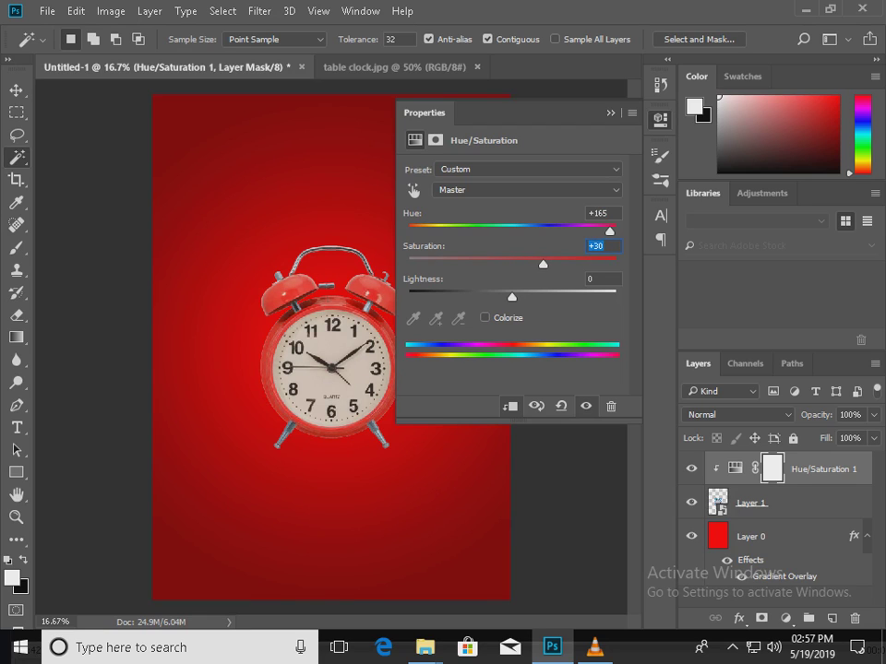
# Lower the lightness of the clock's Hue/Saturation adjustment to -10
pyautogui.press('Tab')
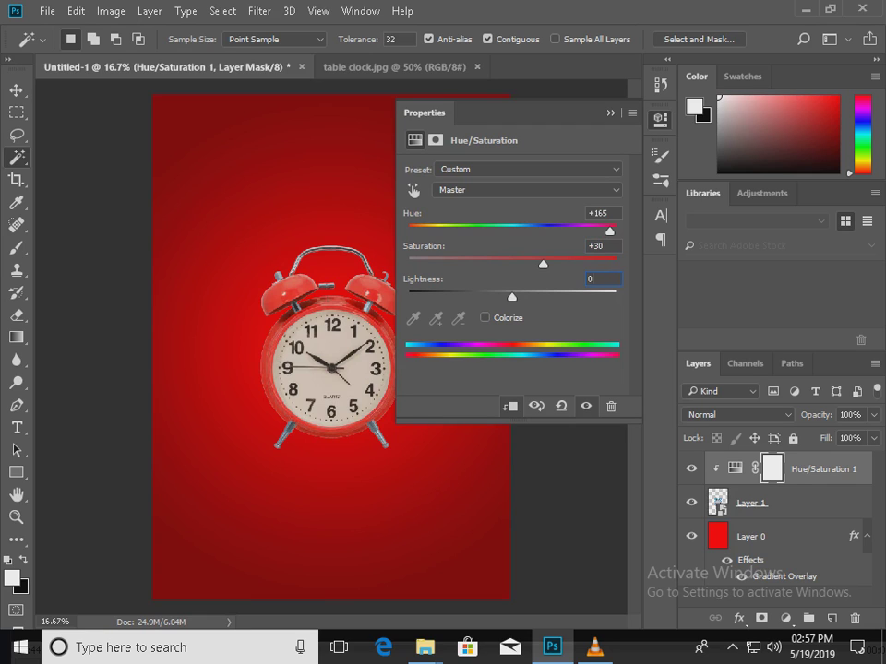
pyautogui.press('Down')
pyautogui.press('Down')
pyautogui.press('Down')
pyautogui.press('Down')
pyautogui.press('Down')
pyautogui.press('Down')
pyautogui.press('Down')
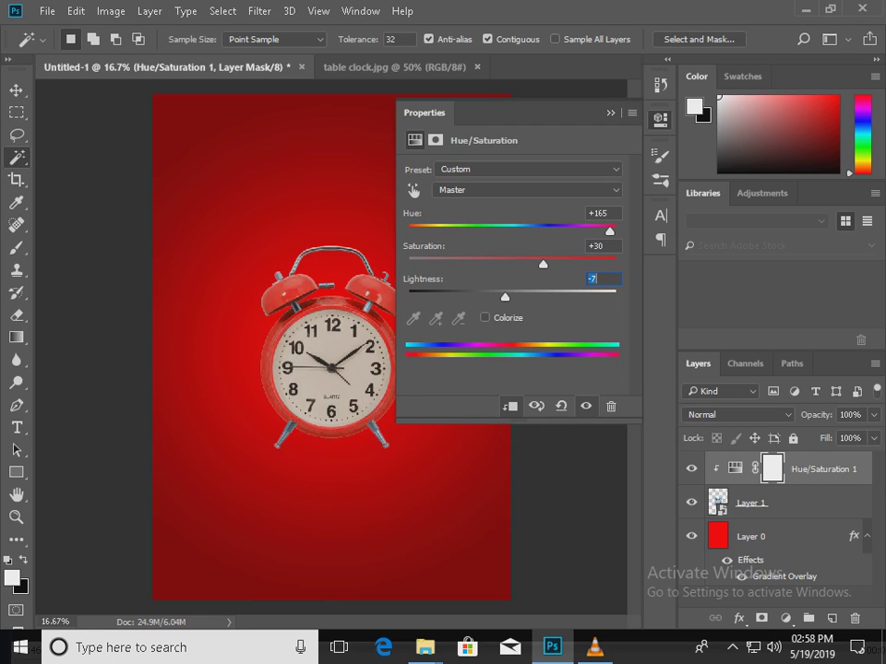
pyautogui.press('Down')
pyautogui.press('Down')
pyautogui.press('Down')
# Add a new empty layer directly beneath the clock layer
pyautogui.click(801, 503)
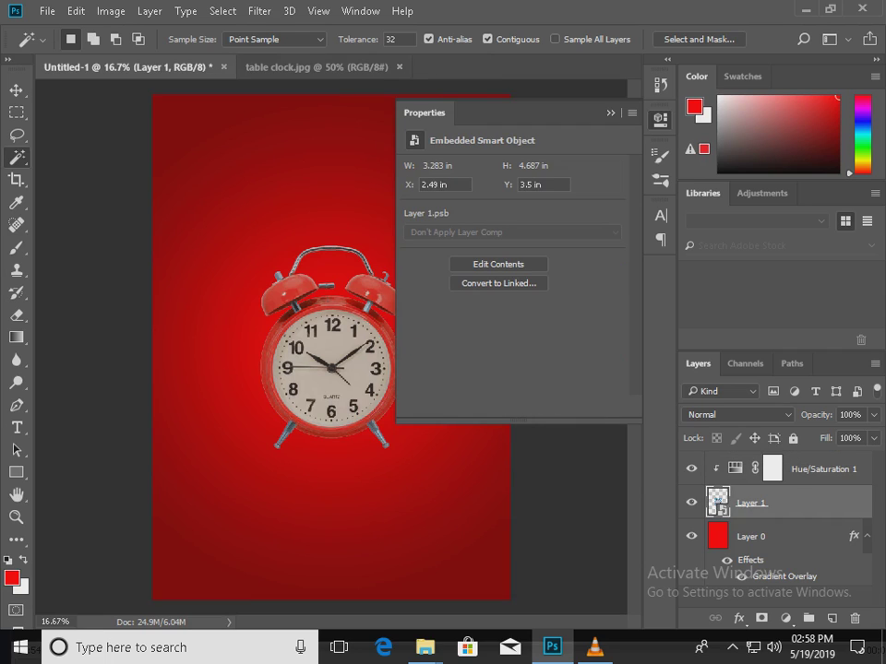
pyautogui.click(660, 120)
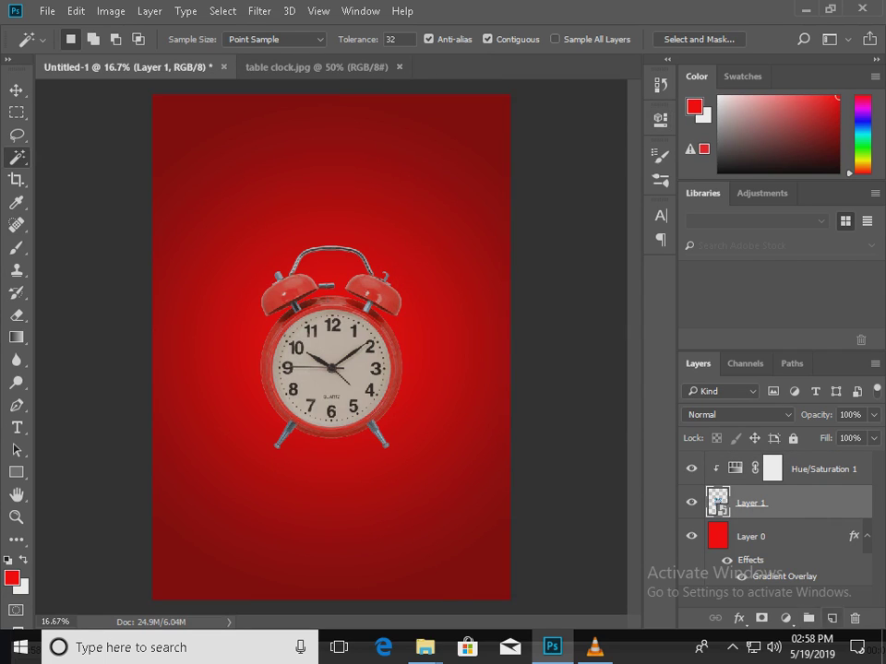
pyautogui.keyDown('ctrl'); pyautogui.click(832, 620); pyautogui.keyUp('ctrl')
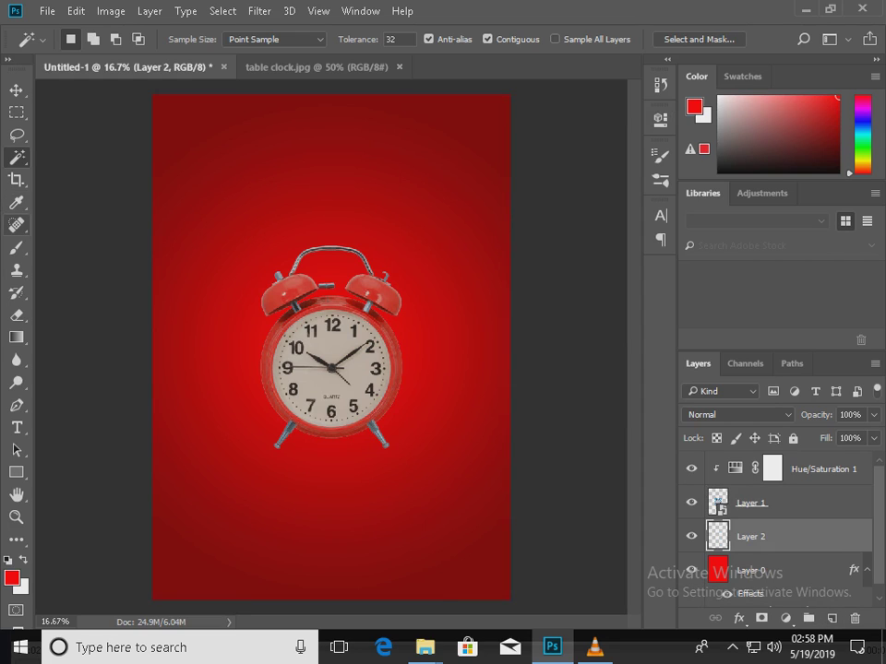
# Set up the Brush tool with the soft round 30 px tip at 0% hardness
pyautogui.click(17, 247)
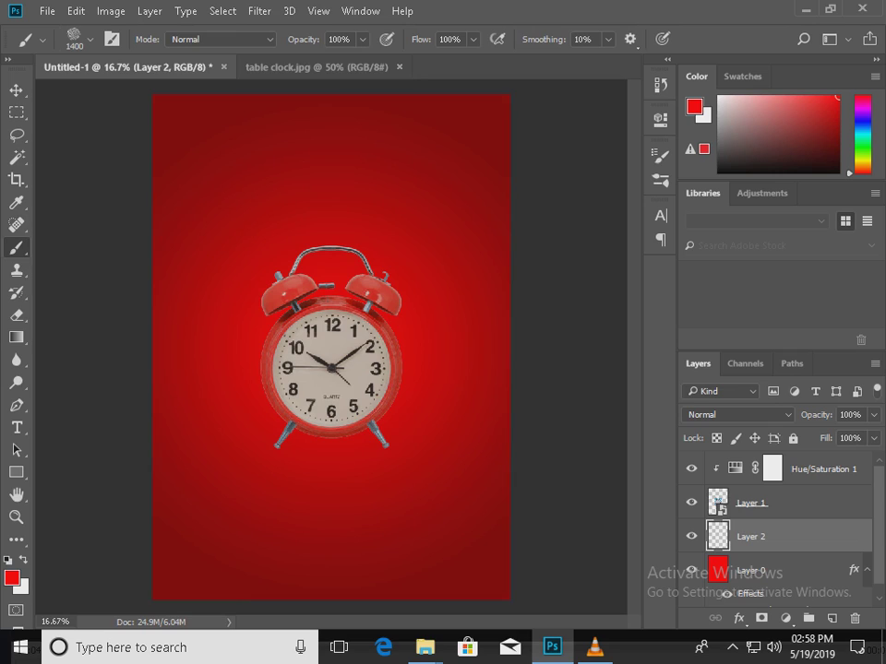
pyautogui.click(81, 38)
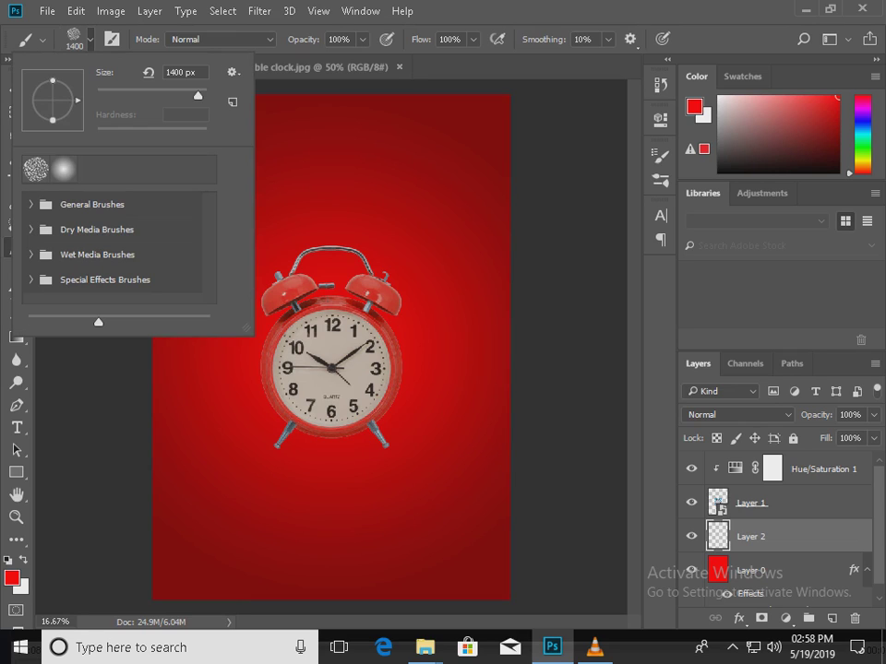
pyautogui.click(659, 180)
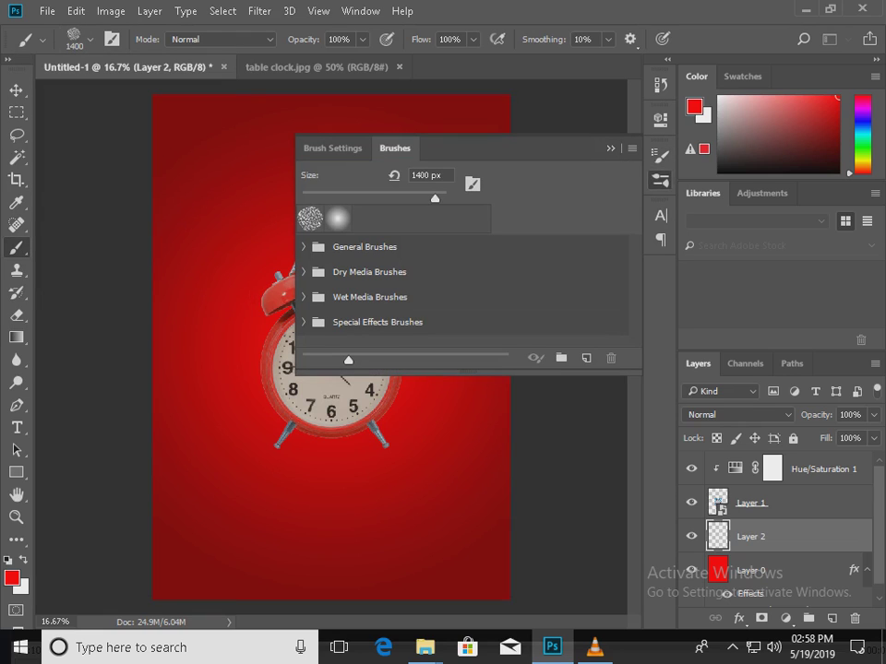
pyautogui.click(332, 149)
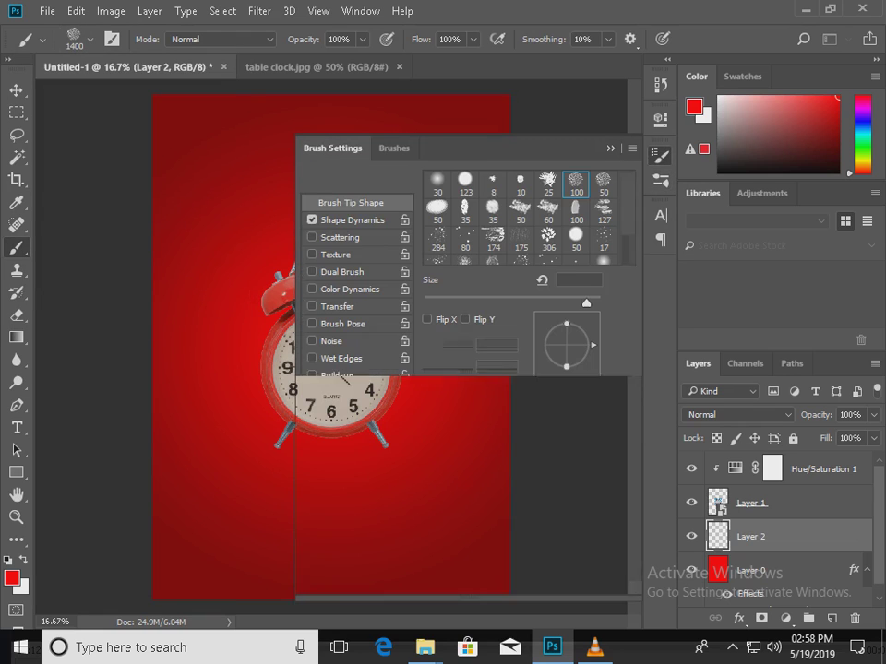
pyautogui.click(437, 183)
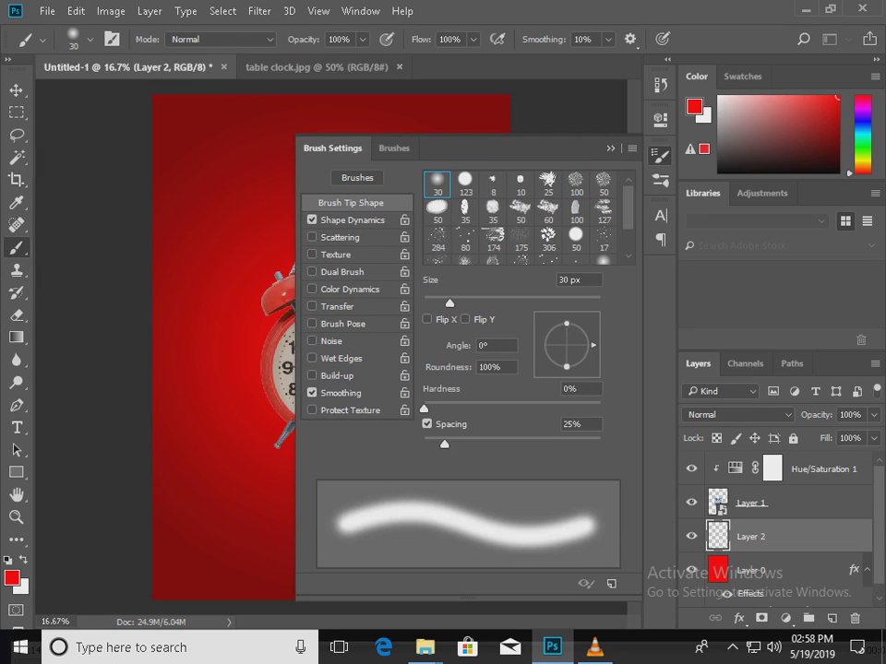
pyautogui.click(660, 156)
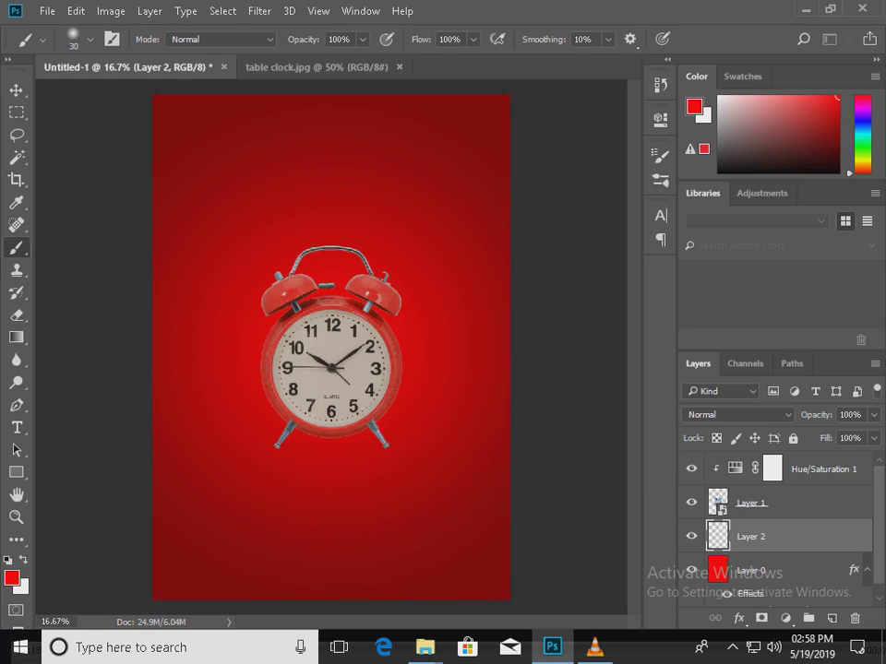
# Paint a single soft black dab at the clock's centre on the new layer with the brush enlarged to 1200 px
pyautogui.press(']')
pyautogui.press(']')
pyautogui.press(']')
pyautogui.press(']')
pyautogui.press(']')
pyautogui.press(']')
pyautogui.press(']')
pyautogui.press(']')
pyautogui.press(']')
pyautogui.press(']')
pyautogui.press(']')
pyautogui.press(']')
pyautogui.press(']')
pyautogui.press(']')
pyautogui.press(']')
pyautogui.press(']')
pyautogui.press(']')
pyautogui.press(']')
pyautogui.press(']')
pyautogui.press(']')
pyautogui.press('d')
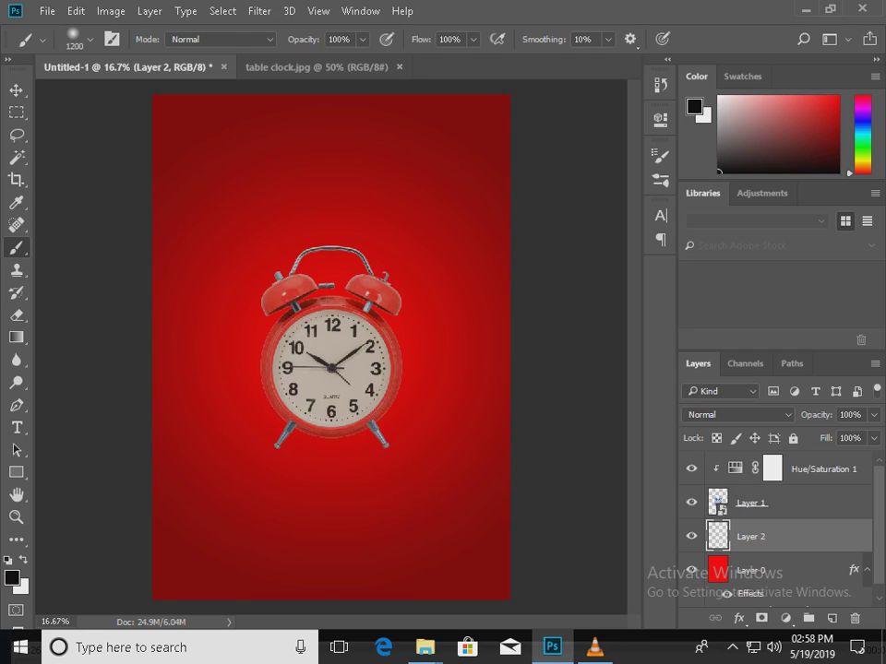
pyautogui.click(331, 360)
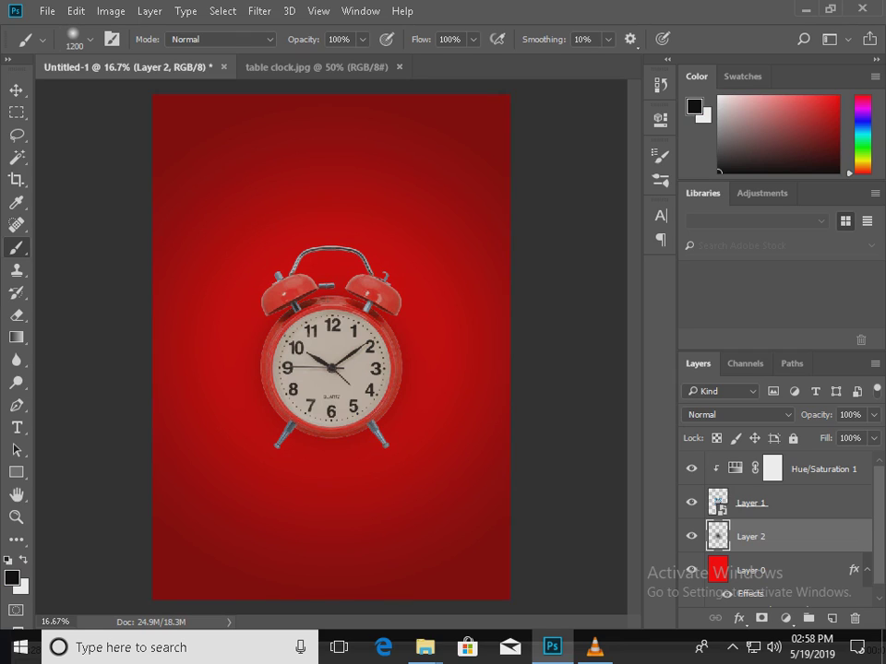
# Squash the black dab from its upper edge to about 31.5% height so it forms an ellipse below the clock
pyautogui.hotkey('ctrl', 't')
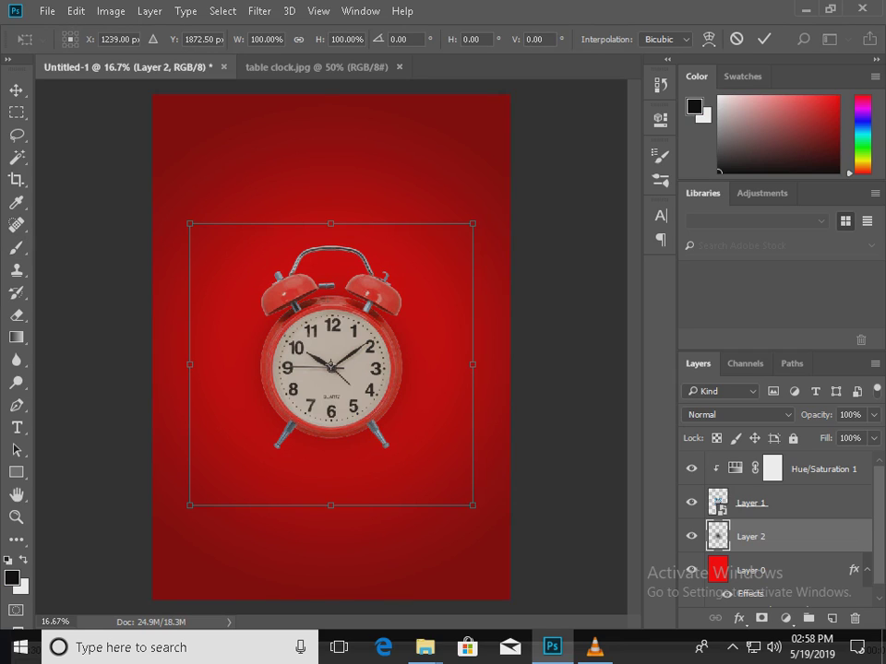
pyautogui.moveTo(331, 224); pyautogui.dragTo(330, 416)
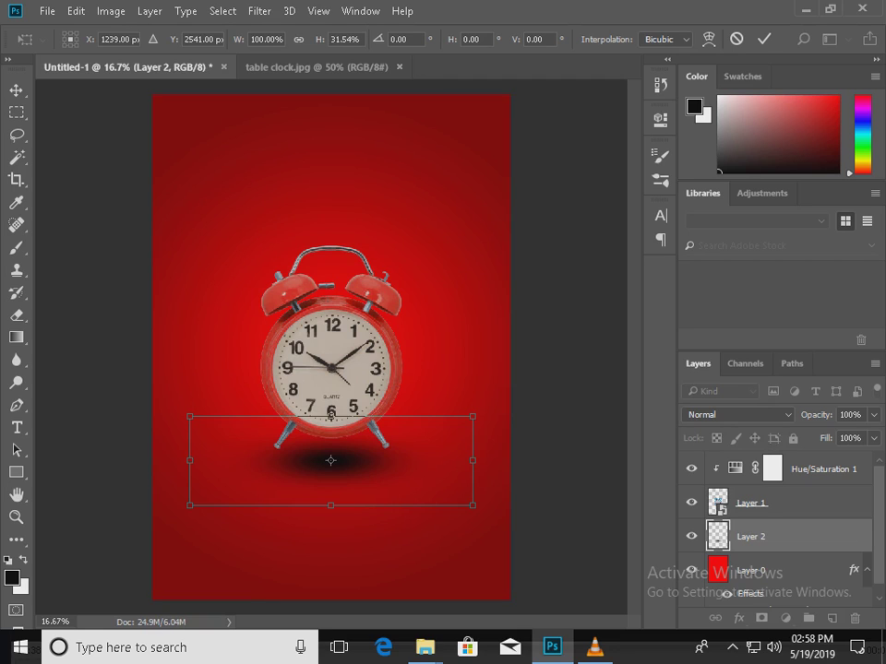
pyautogui.press('Return')
pyautogui.press('b')
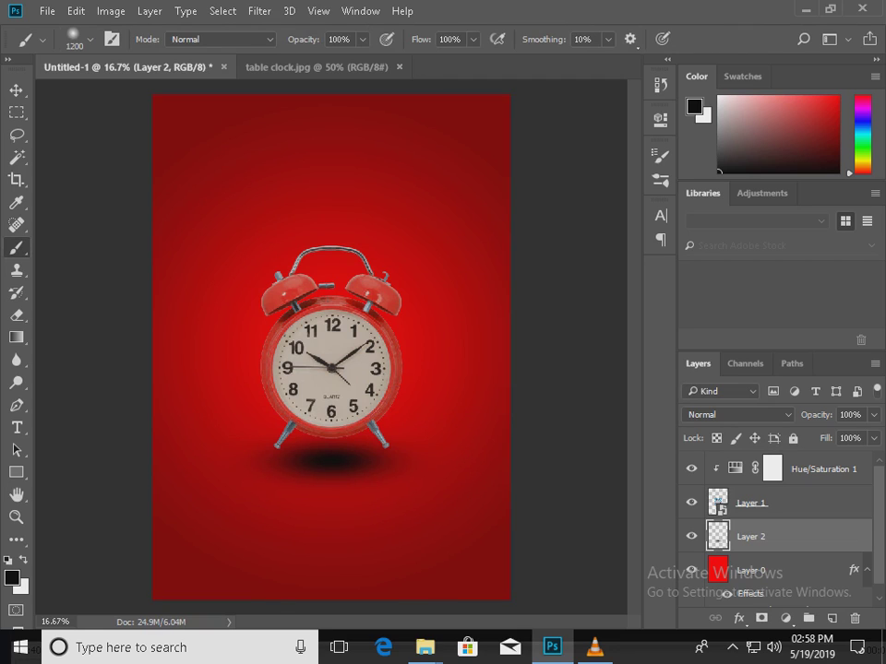
# Flatten the black ellipse further from its lower edge into a thin shadow
pyautogui.hotkey('ctrl', 't')
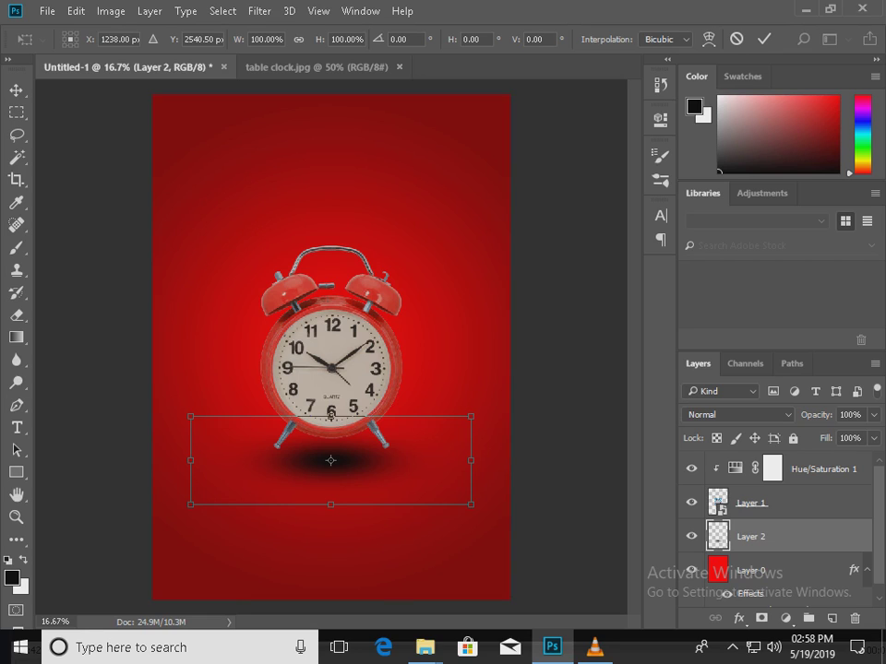
pyautogui.moveTo(330, 505); pyautogui.dragTo(330, 448)
pyautogui.press('Return')
pyautogui.press('b')
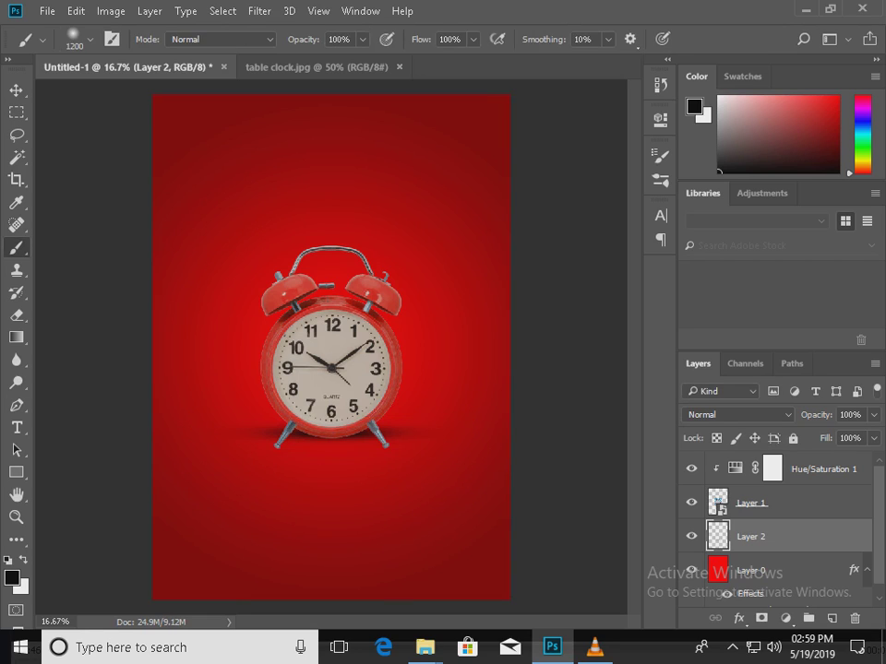
# Move the flattened shadow down about 120 px, level with the clock's feet
pyautogui.press('v')
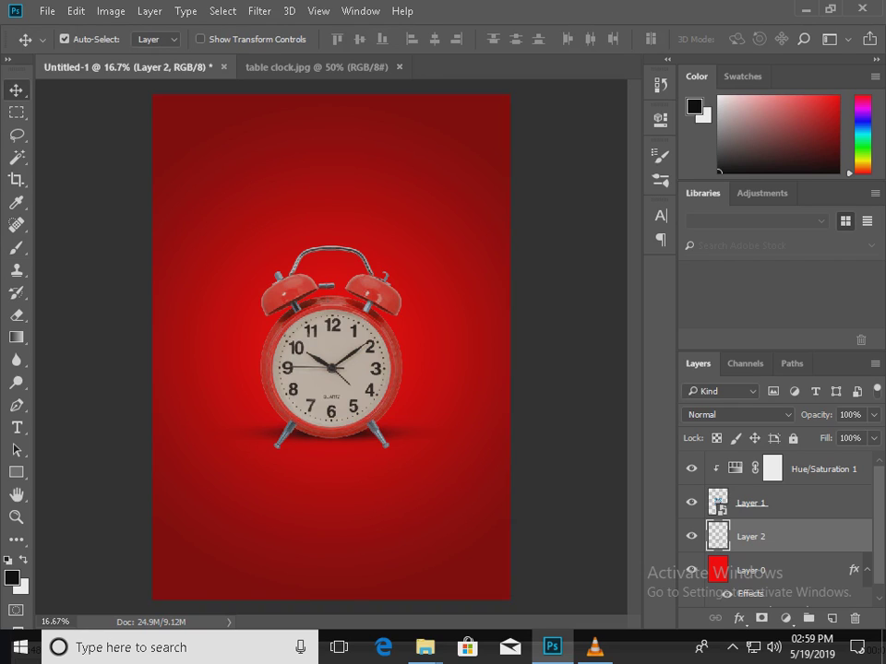
pyautogui.hotkey('shift', 'Down')
pyautogui.hotkey('shift', 'Down')
pyautogui.hotkey('shift', 'Down')
pyautogui.hotkey('shift', 'Down')
pyautogui.hotkey('shift', 'Down')
pyautogui.hotkey('shift', 'Down')
pyautogui.hotkey('shift', 'Down')
pyautogui.hotkey('shift', 'Down')
pyautogui.hotkey('shift', 'Down')
pyautogui.hotkey('shift', 'Down')
pyautogui.hotkey('shift', 'Down')
pyautogui.hotkey('shift', 'Down')
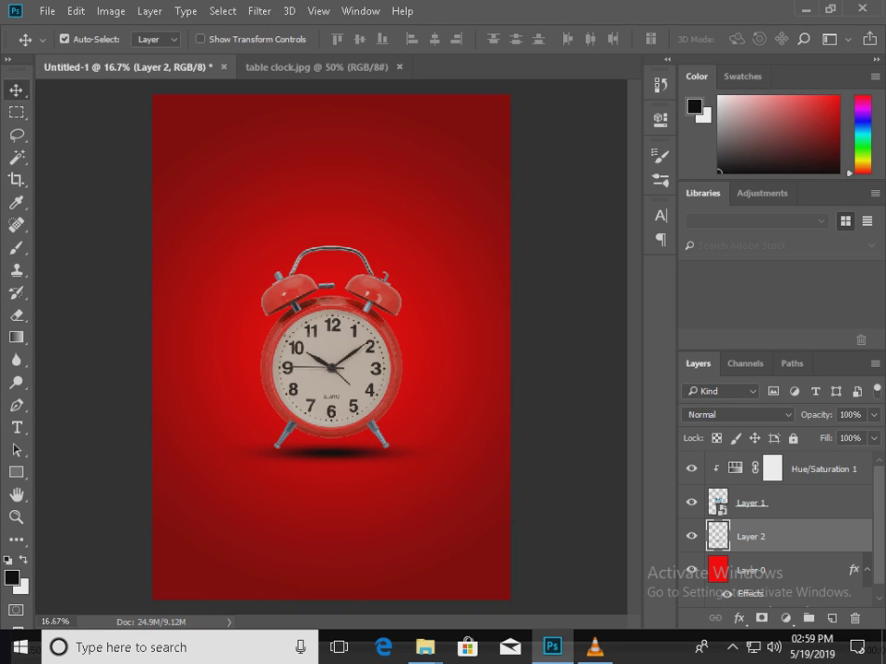
# Set the shadow layer's blend mode to Multiply and its opacity to 60%
pyautogui.click(738, 415)
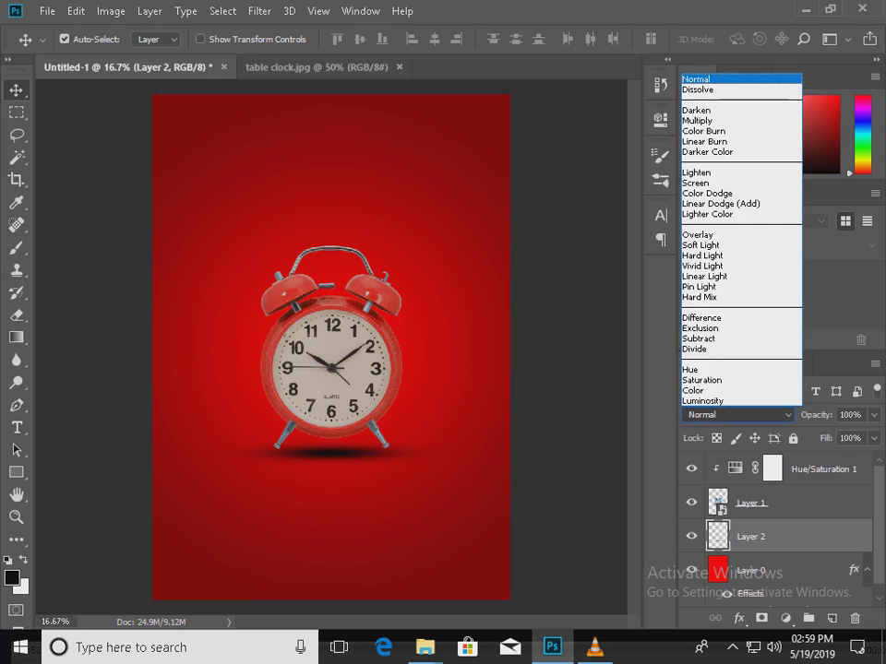
pyautogui.click(710, 121)
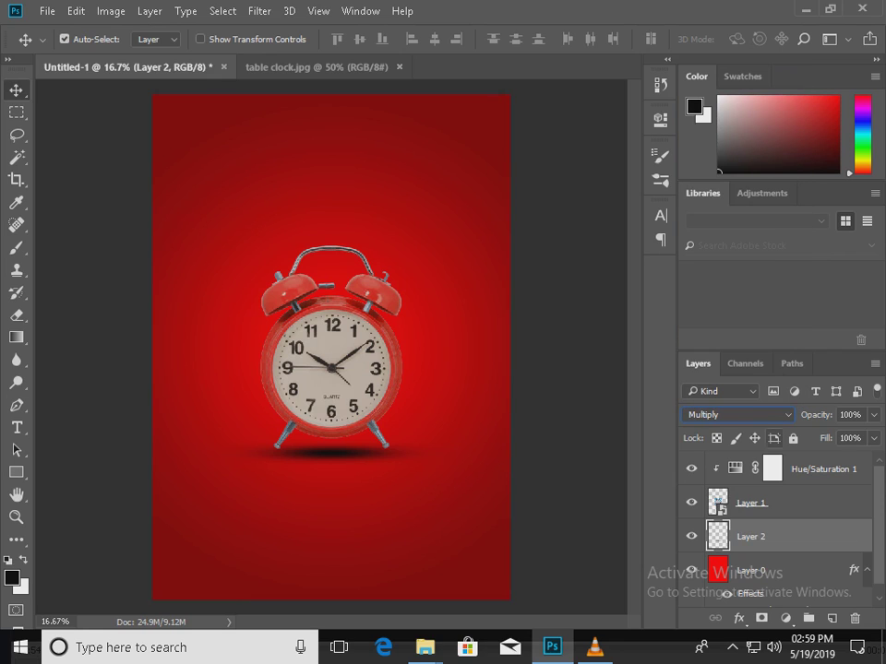
pyautogui.click(874, 416)
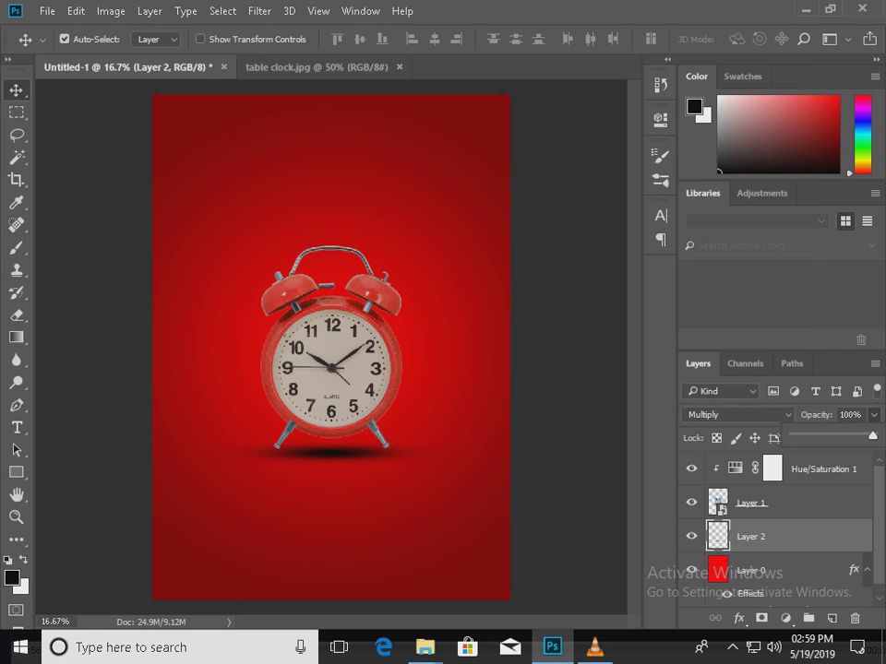
pyautogui.moveTo(873, 435); pyautogui.dragTo(840, 435)
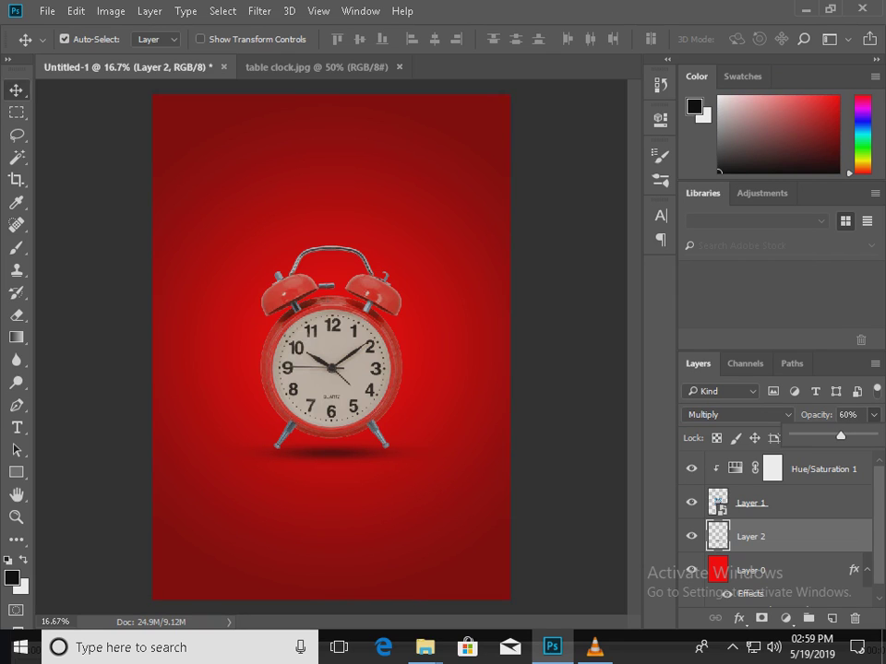
# Open the coffee image from the END_assets folder
pyautogui.click(47, 11)
pyautogui.click(64, 43)
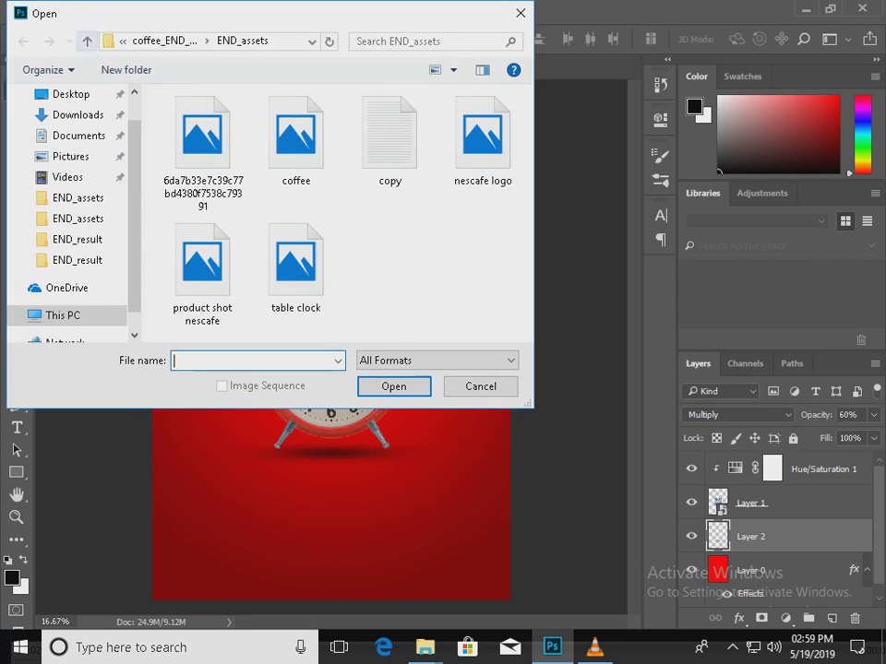
pyautogui.click(297, 265)
pyautogui.click(297, 138)
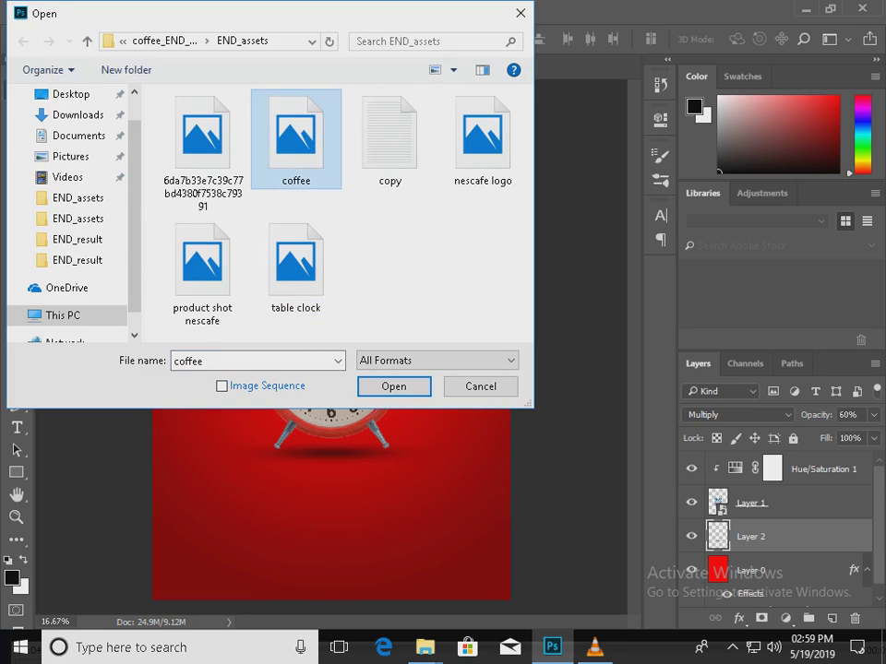
pyautogui.click(394, 387)
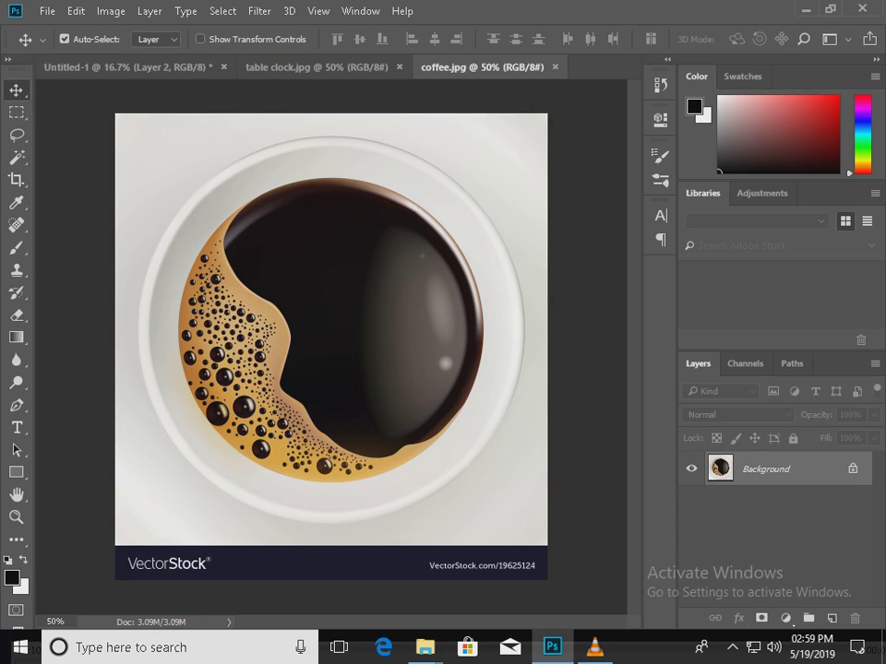
# Draw an elliptical marquee selection roughly around the coffee surface inside the cup
pyautogui.press('m')
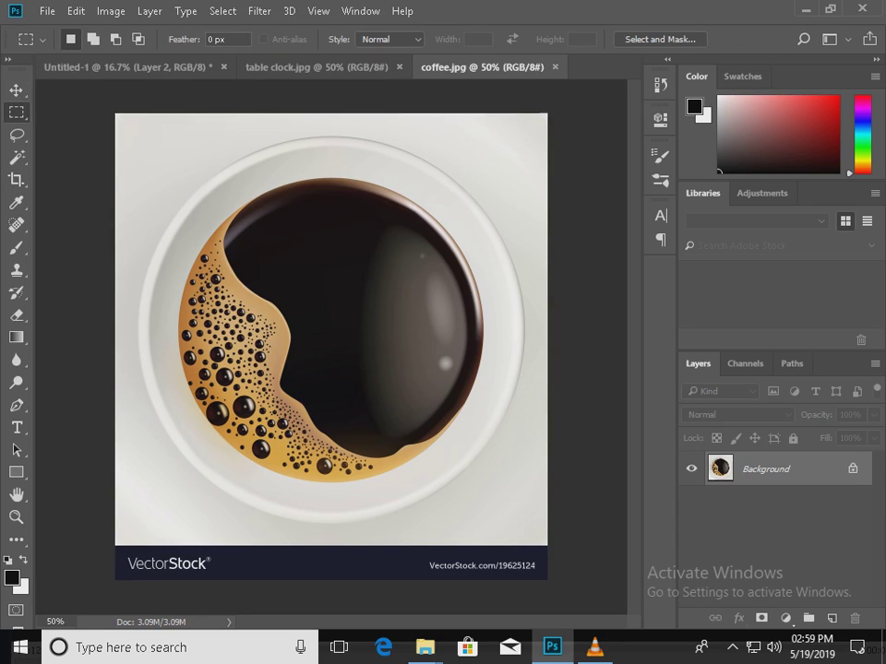
pyautogui.rightClick(17, 112)
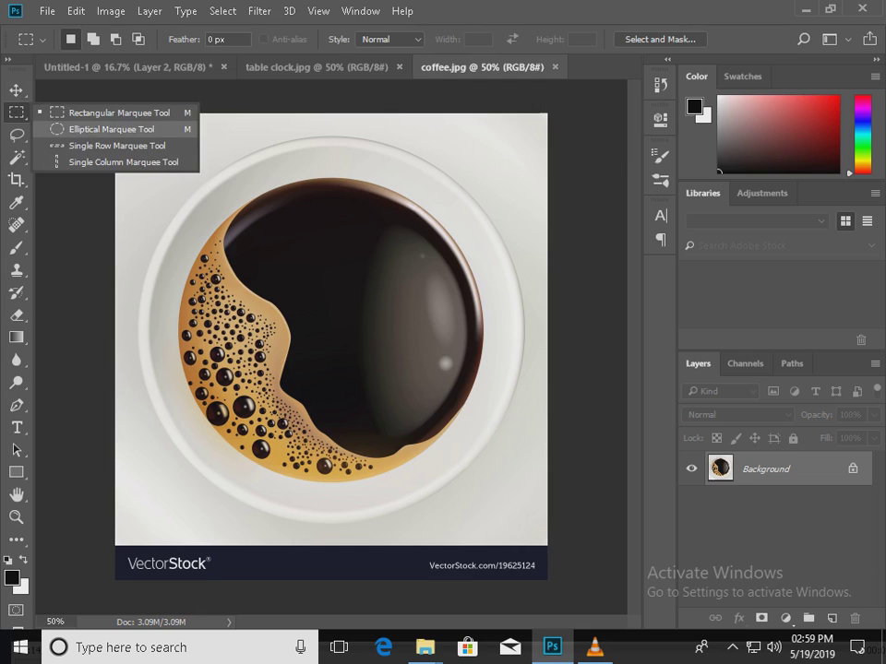
pyautogui.click(110, 129)
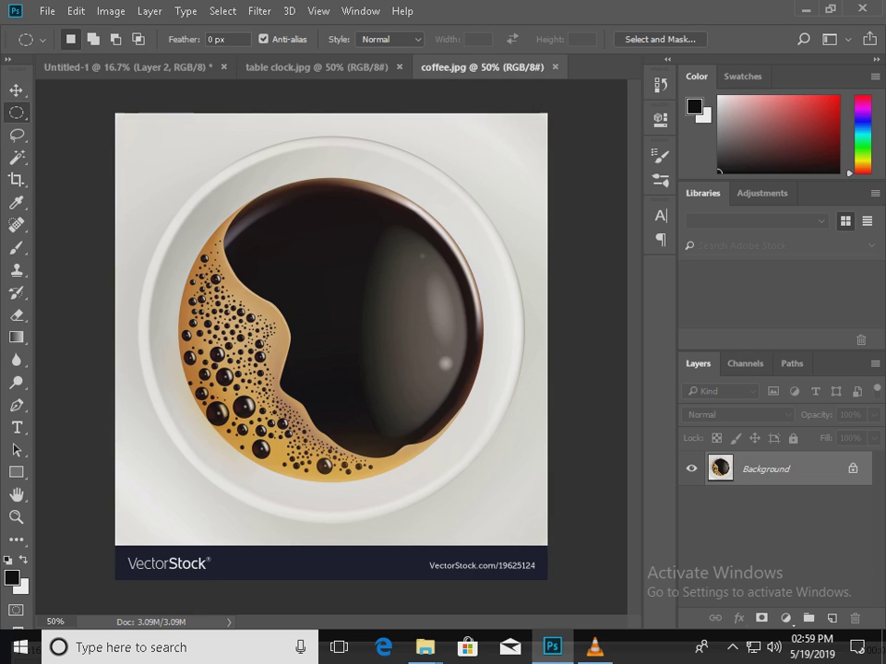
pyautogui.moveTo(213, 228); pyautogui.dragTo(484, 481)
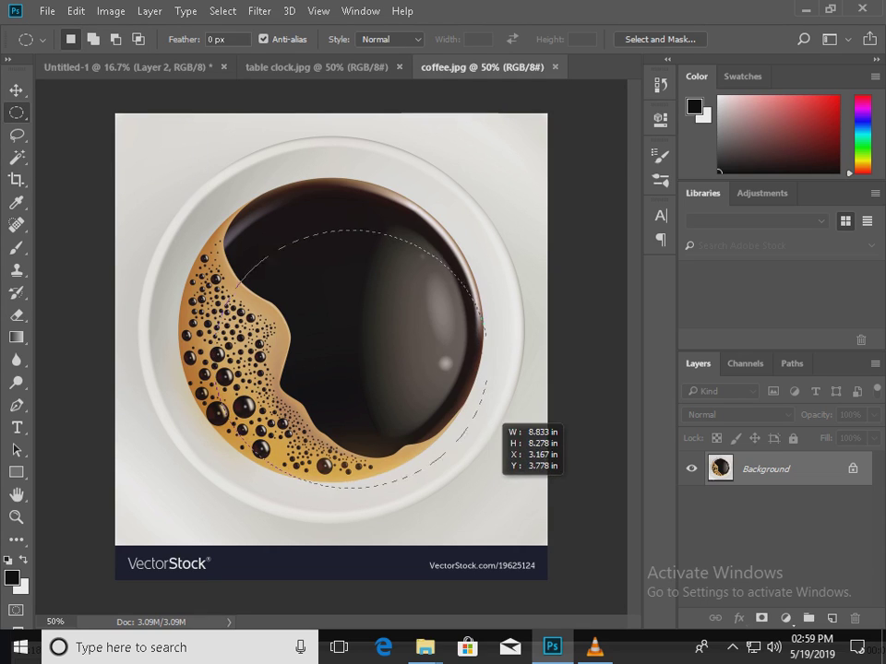
pyautogui.moveTo(492, 414)
pyautogui.mouseDown()
pyautogui.moveTo(458, 360)
pyautogui.moveTo(494, 426)
pyautogui.mouseUp()
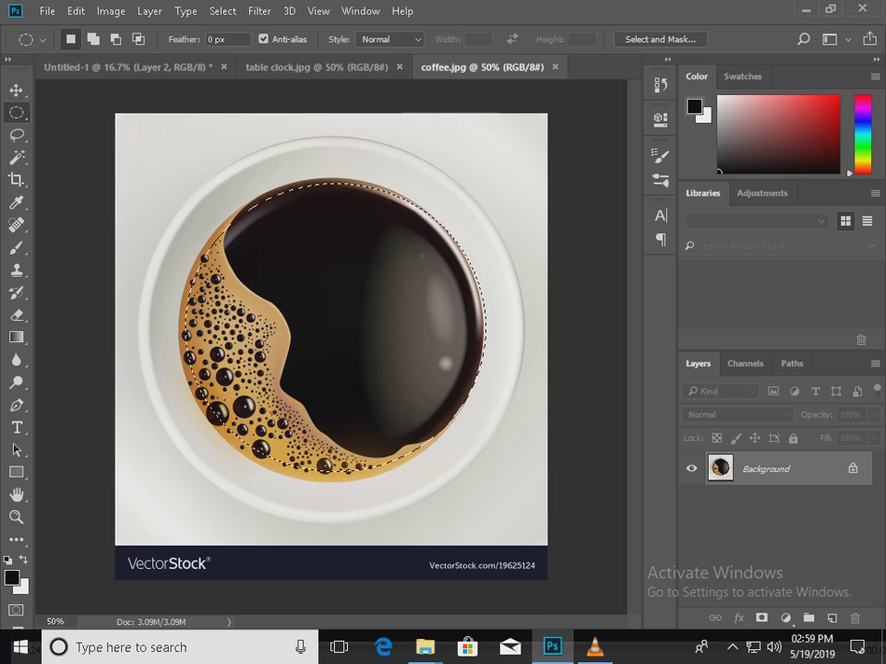
# Transform the selection to about 106% height and widen it slightly so its outline fits the coffee's edge
pyautogui.rightClick(378, 262)
pyautogui.click(451, 482)
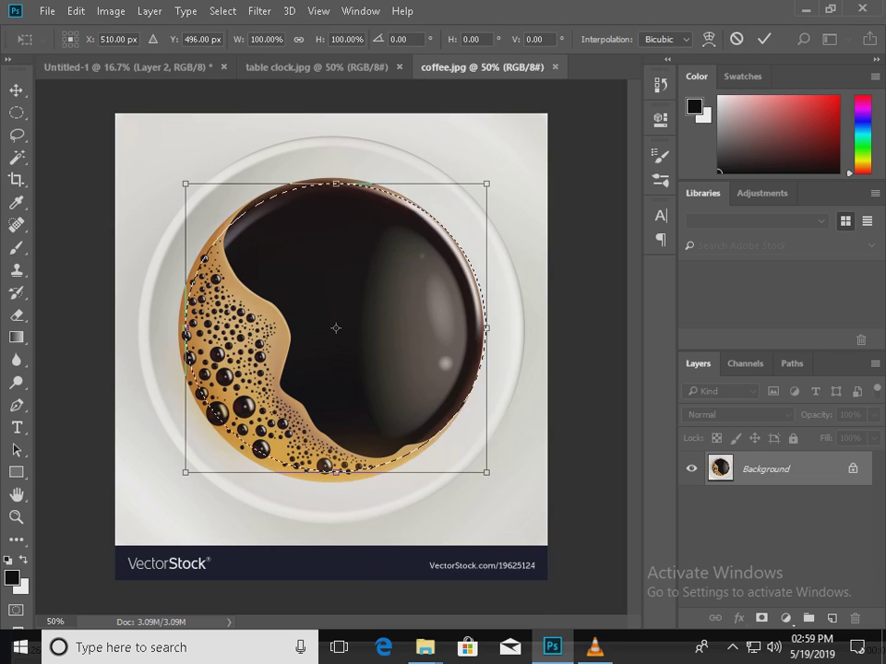
pyautogui.moveTo(336, 183); pyautogui.dragTo(336, 177)
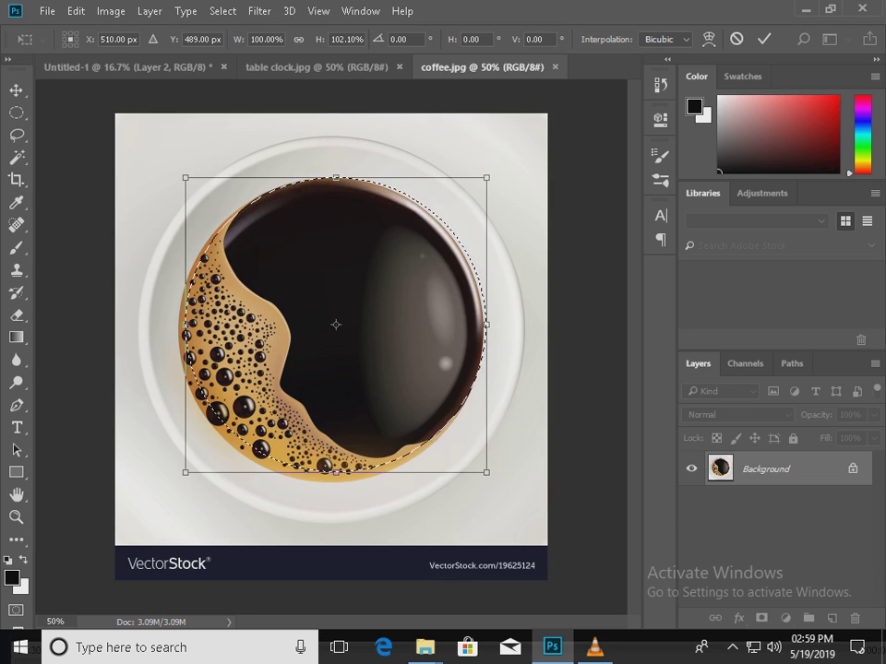
pyautogui.moveTo(336, 472); pyautogui.dragTo(336, 487)
pyautogui.moveTo(336, 486); pyautogui.dragTo(335, 484)
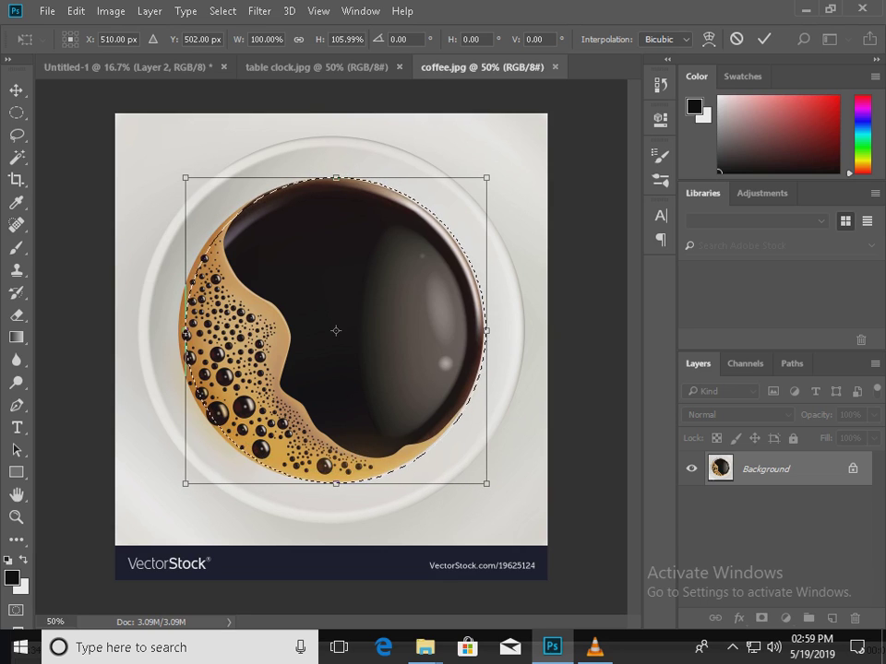
pyautogui.moveTo(486, 331); pyautogui.dragTo(485, 294)
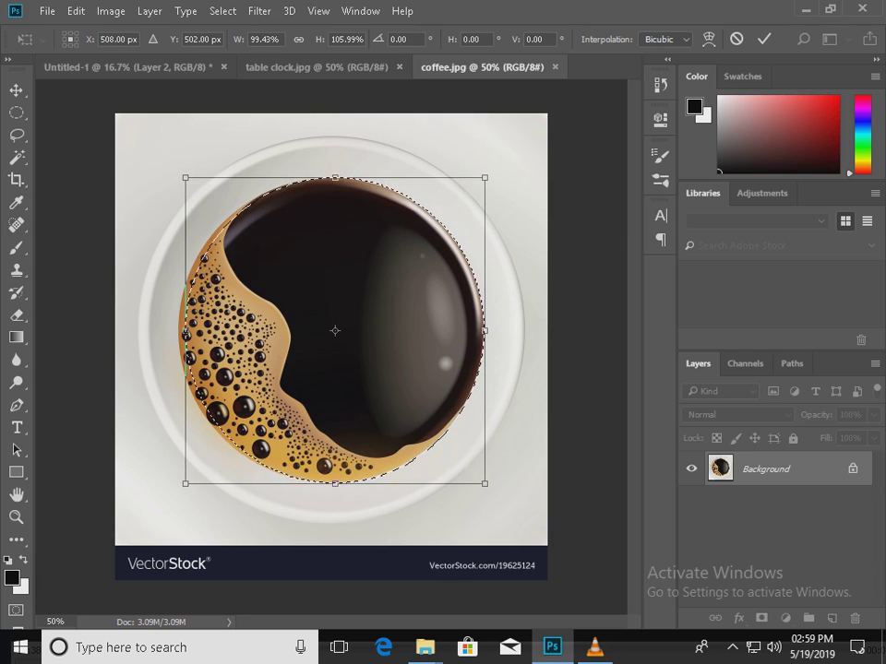
pyautogui.moveTo(186, 331); pyautogui.dragTo(177, 330)
pyautogui.press('Return')
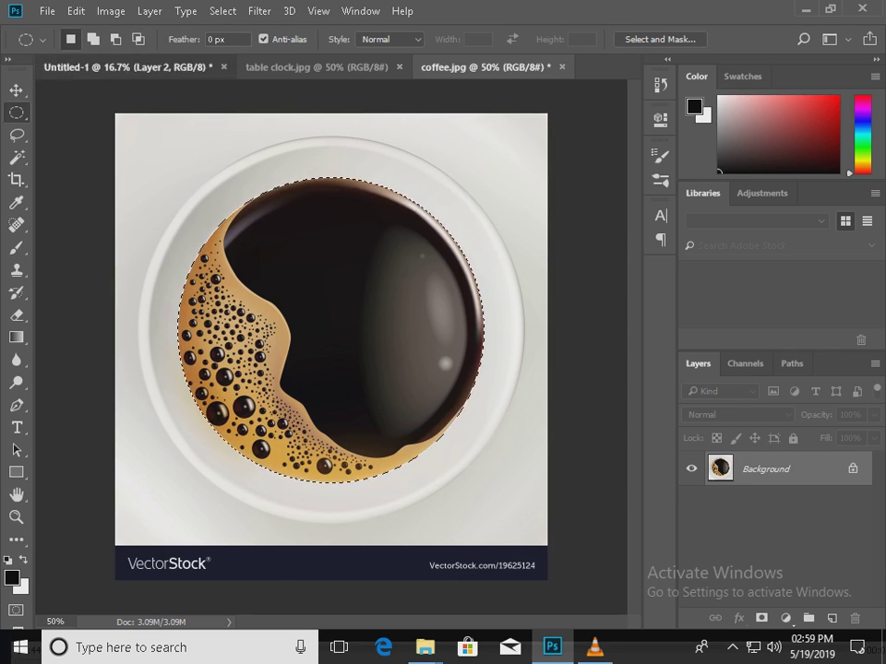
# Paste the selected coffee cutout into the Untitled-1 poster and bring its layer to the top of the stack
pyautogui.click(127, 68)
pyautogui.hotkey('ctrl', 'v')
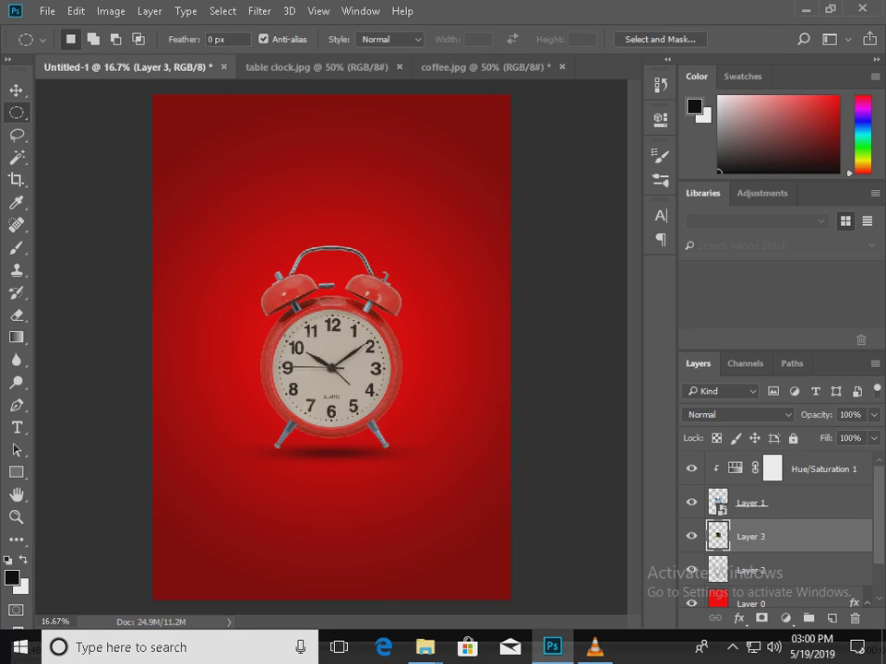
pyautogui.hotkey('ctrl', 'shift', ']')
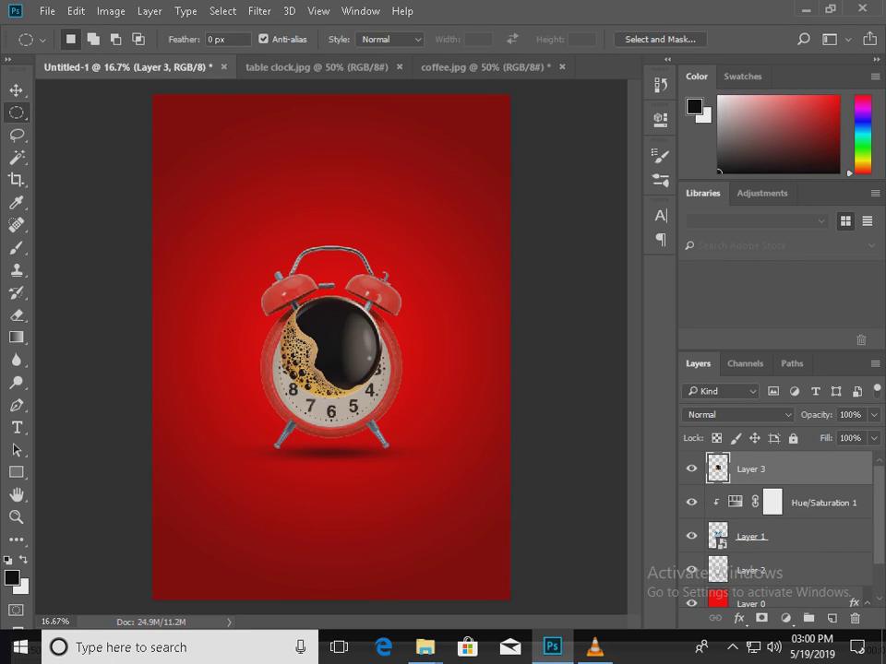
# Convert the coffee layer to a Smart Object and move it down until it is centred over the clock face
pyautogui.rightClick(747, 470)
pyautogui.click(485, 301)
pyautogui.press('v')
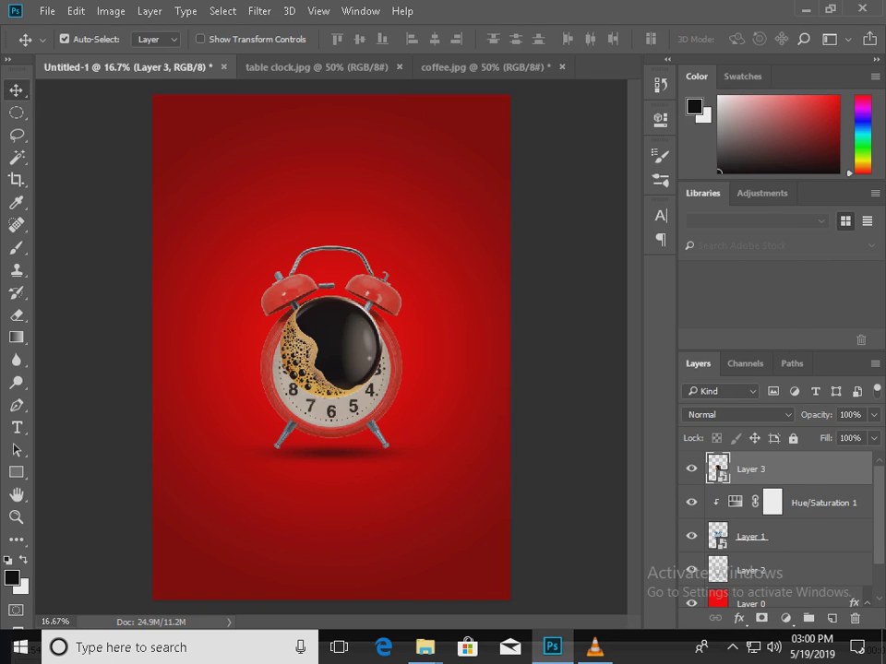
pyautogui.moveTo(343, 349); pyautogui.dragTo(342, 356)
pyautogui.hotkey('shift', 'Down')
pyautogui.hotkey('shift', 'Down')
pyautogui.hotkey('shift', 'Down')
pyautogui.hotkey('shift', 'Down')
pyautogui.hotkey('shift', 'Down')
pyautogui.hotkey('shift', 'Down')
pyautogui.hotkey('shift', 'Down')
pyautogui.hotkey('shift', 'Down')
pyautogui.hotkey('shift', 'Down')
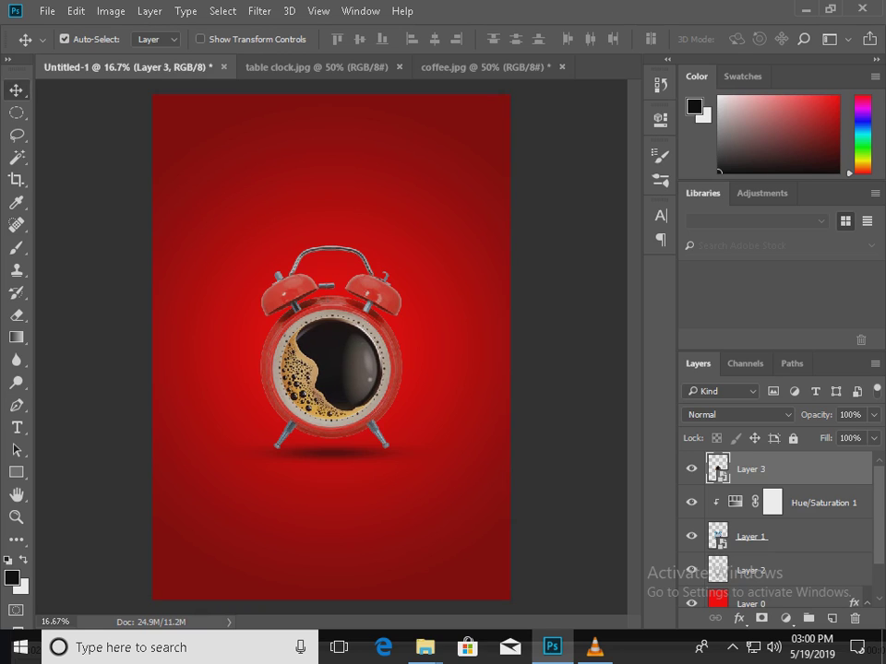
# Scale the coffee up proportionally from its centre so it covers the whole clock dial inside the red rim
pyautogui.hotkey('ctrl', 't')
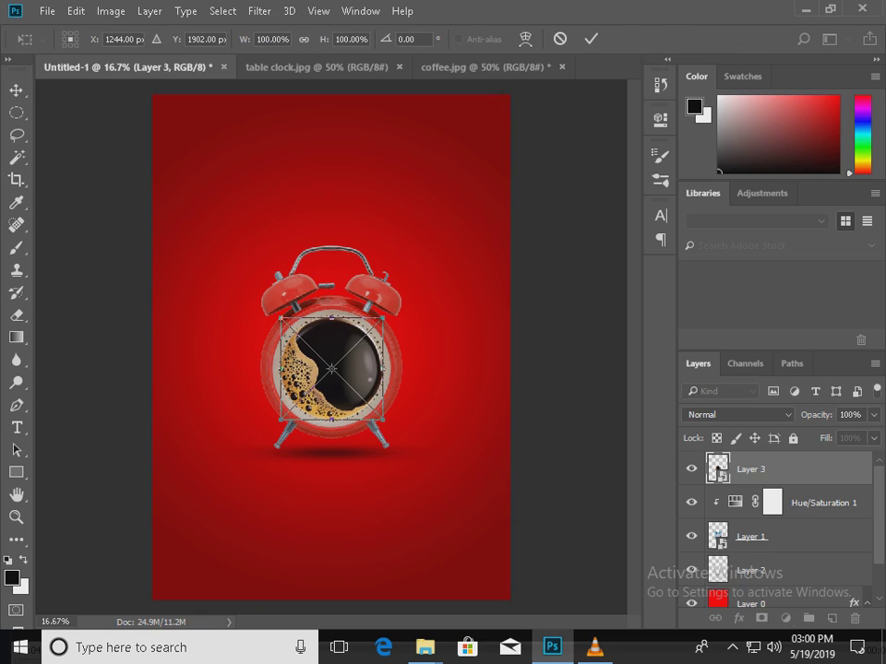
pyautogui.moveTo(384, 317); pyautogui.dragTo(394, 307)
pyautogui.press('Return')
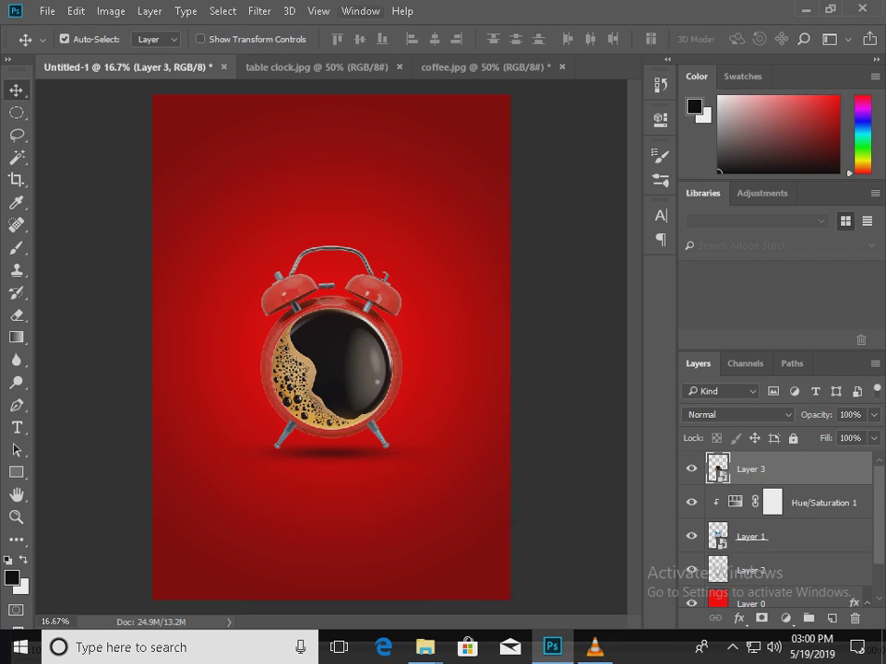
# Open the nescafe logo image from the END_assets folder
pyautogui.click(40, 11)
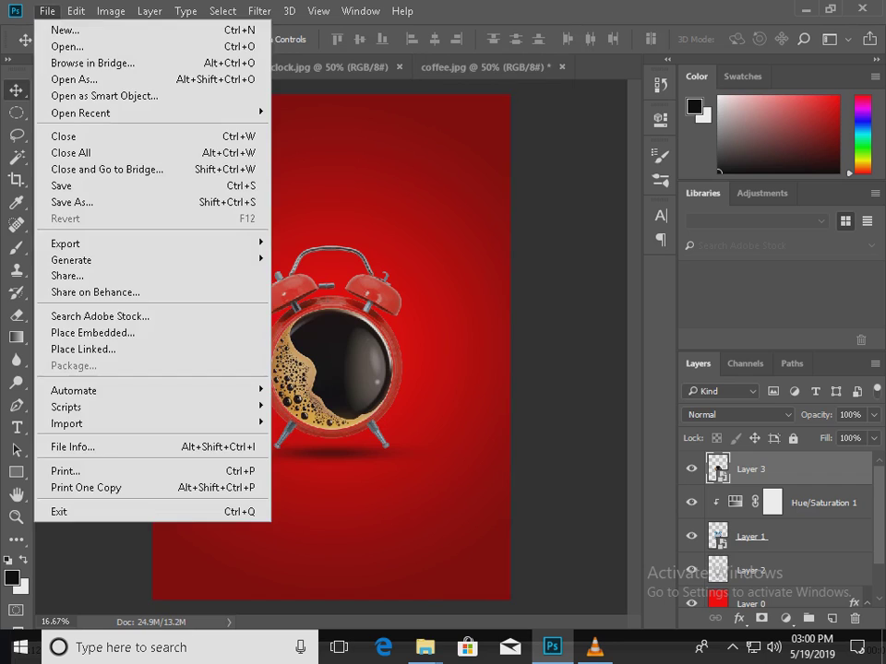
pyautogui.click(65, 57)
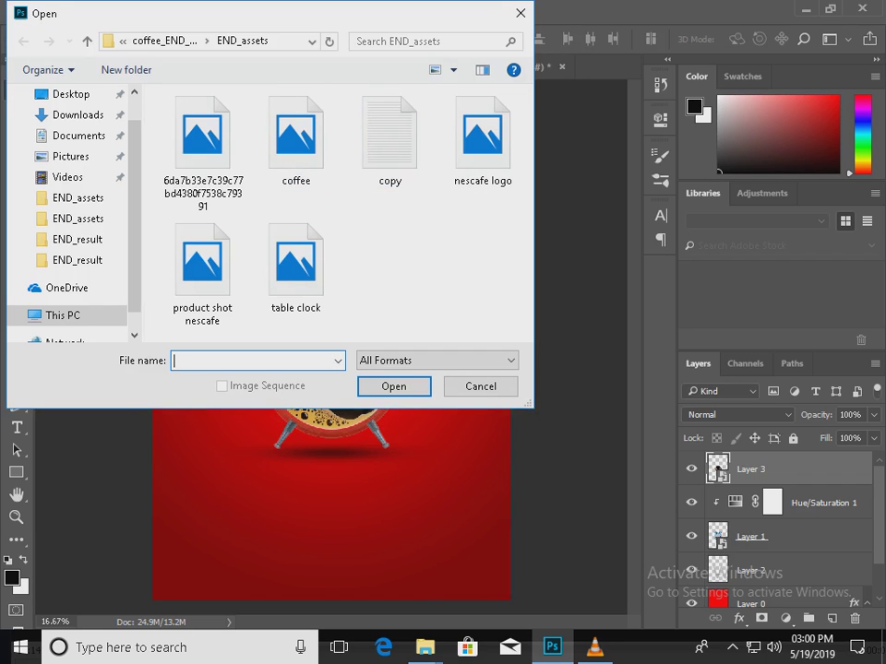
pyautogui.click(482, 140)
pyautogui.click(394, 386)
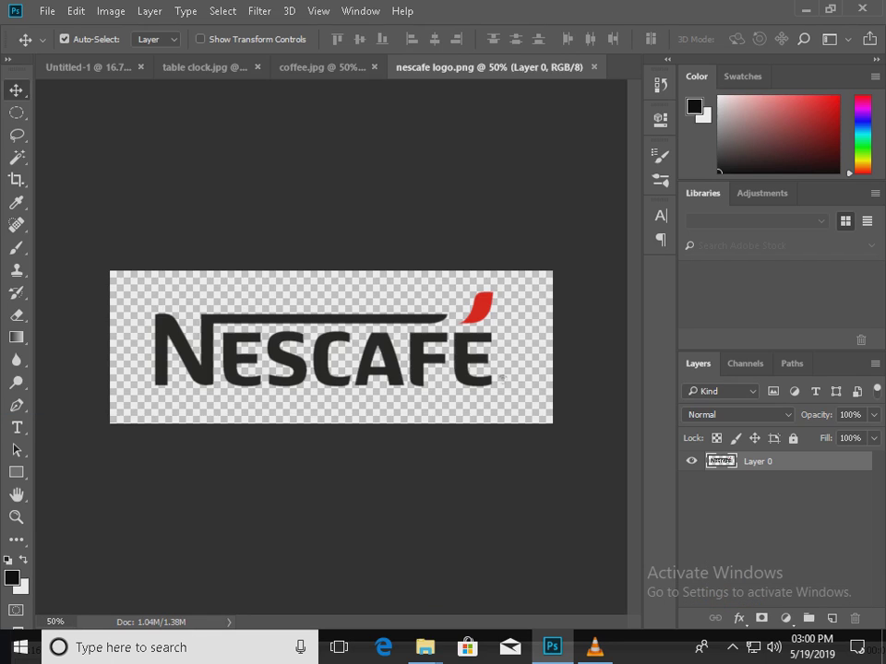
# Copy the entire Nescafe logo into the poster, closing its source file, and convert the pasted layer to a Smart Object
pyautogui.hotkey('ctrl', 'a')
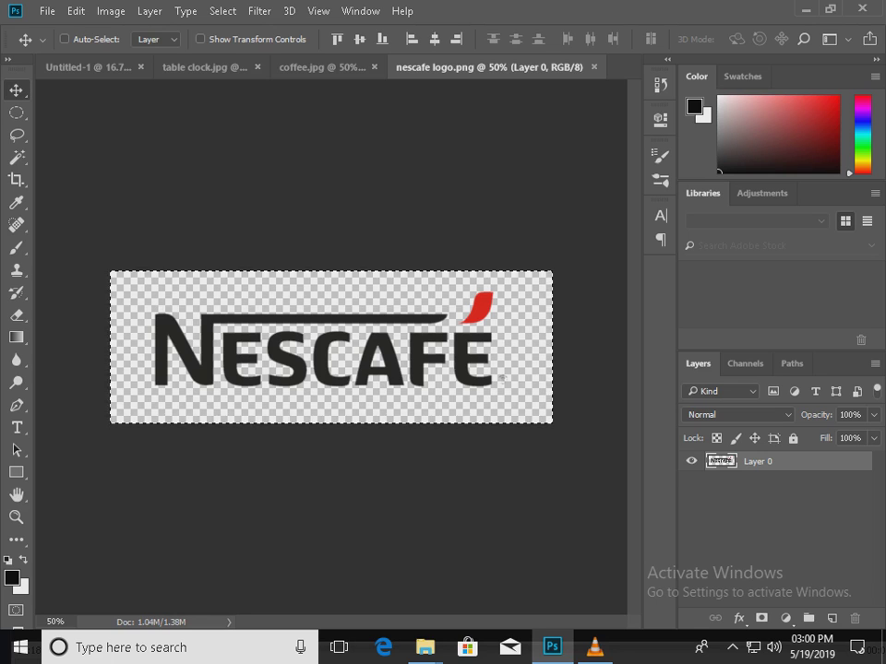
pyautogui.hotkey('ctrl', 'c')
pyautogui.hotkey('ctrl', 'w')
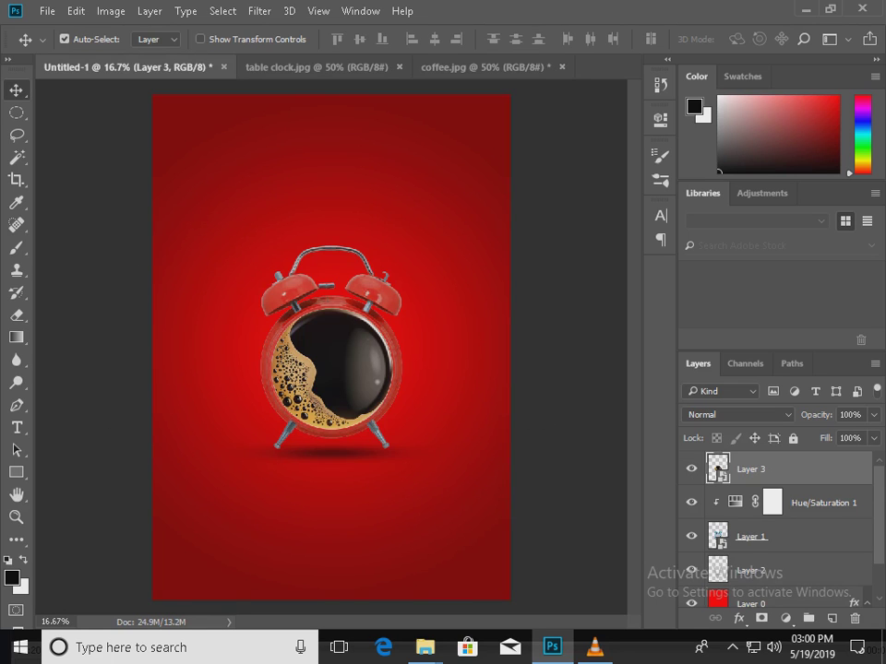
pyautogui.hotkey('ctrl', 'v')
pyautogui.rightClick(741, 470)
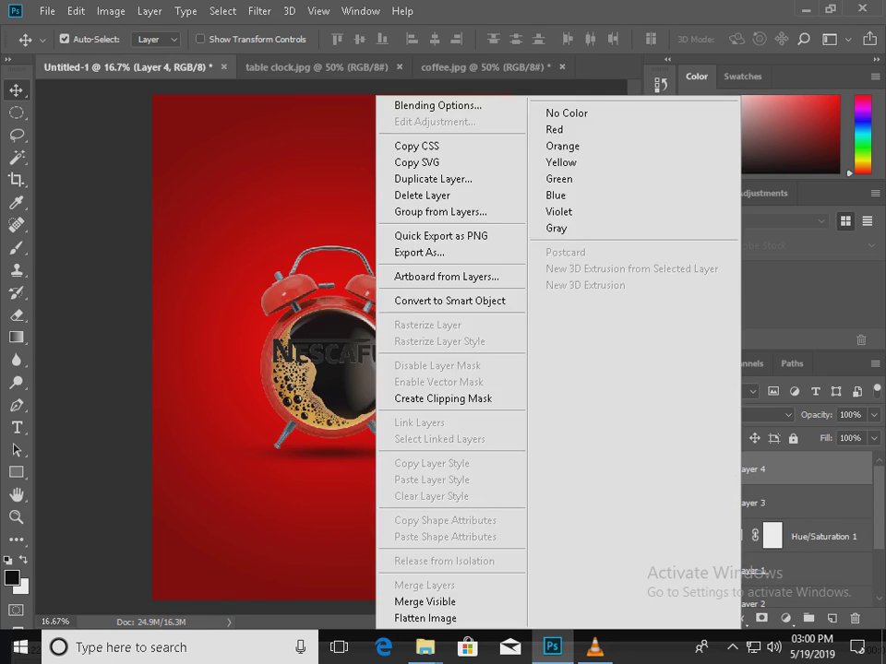
pyautogui.click(450, 301)
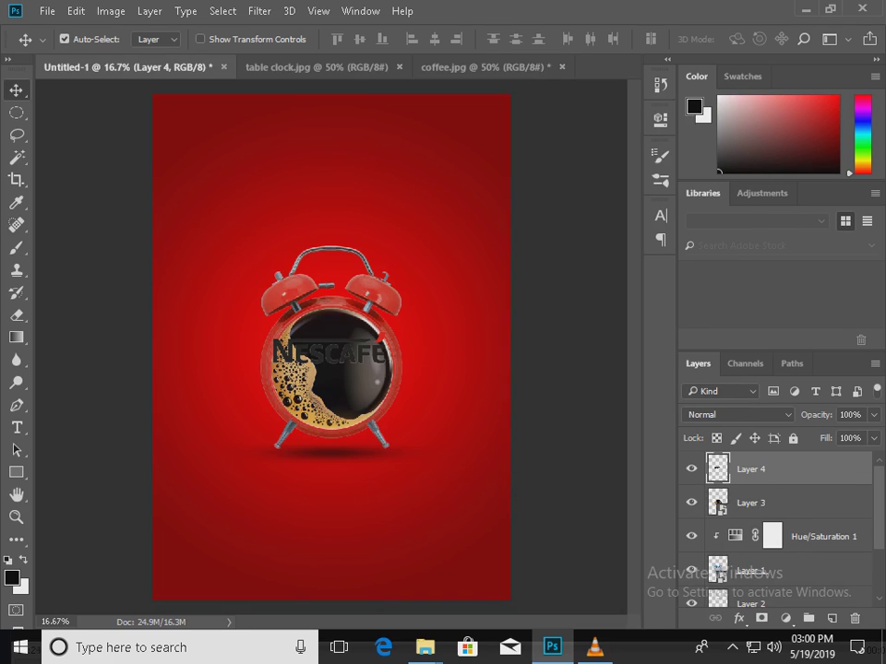
# Apply a Color Overlay effect to the logo layer with colour ffffff, Normal blend mode and 100% opacity
pyautogui.click(739, 619)
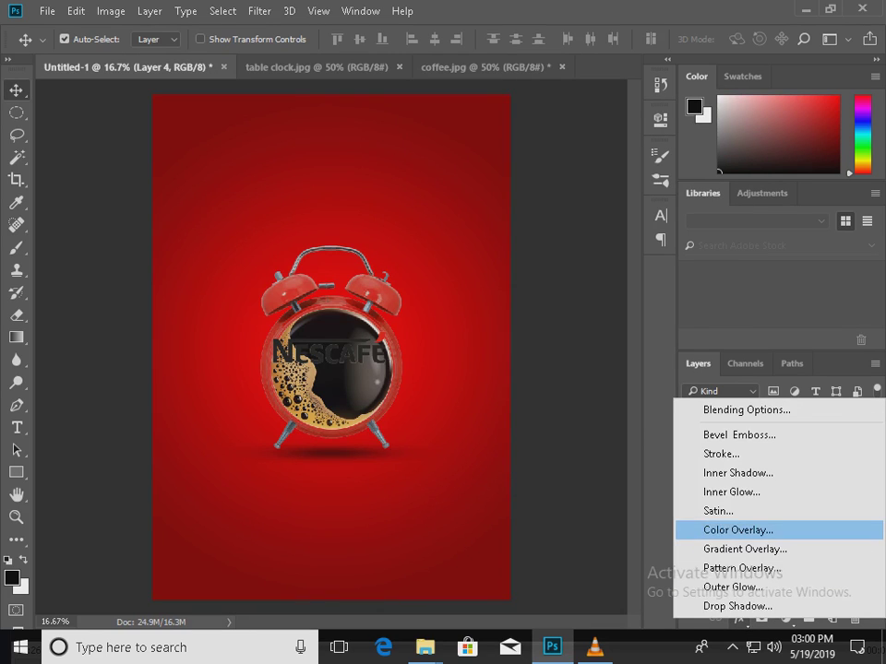
pyautogui.click(737, 529)
pyautogui.click(534, 277)
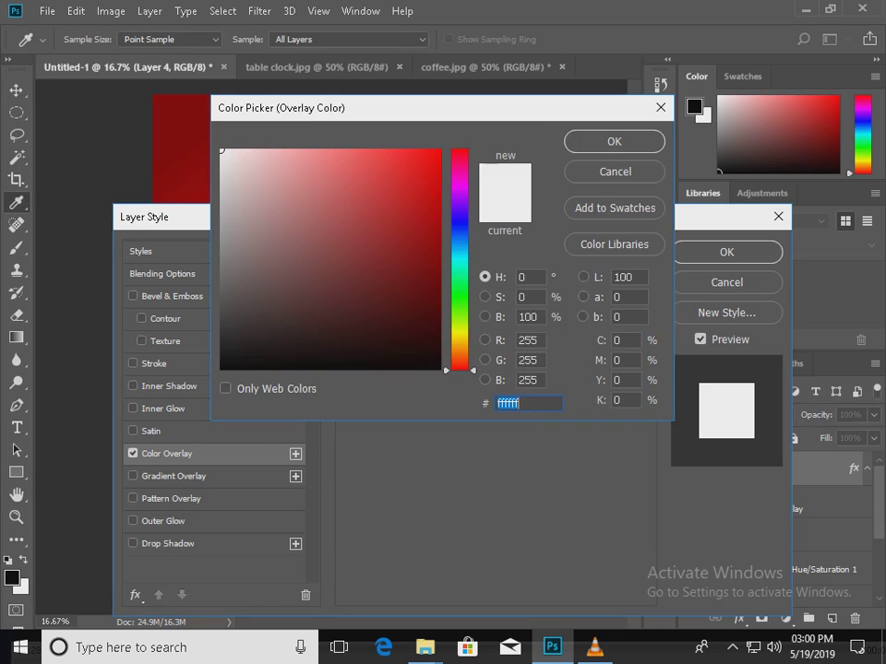
pyautogui.write('ffffff')
pyautogui.press('Return')
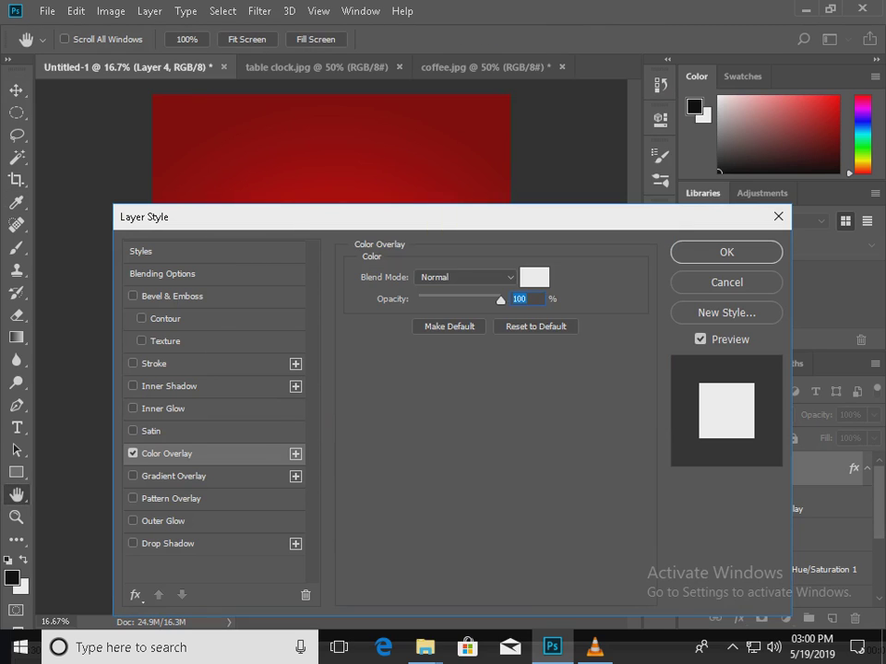
pyautogui.press('Return')
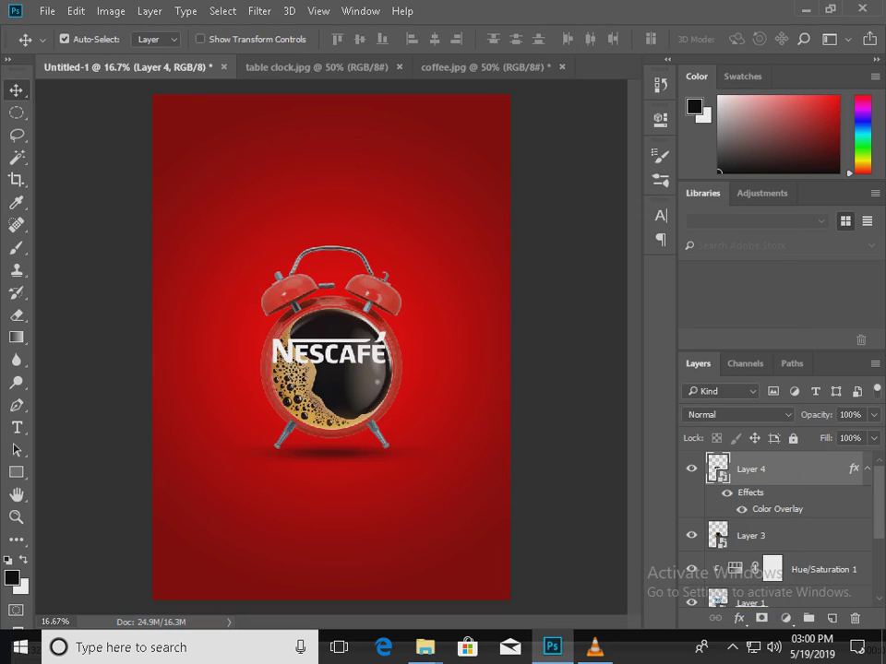
# Move the Nescafe logo into the poster's lower-right corner, leaving a small margin to the bottom and right edges
pyautogui.moveTo(369, 348); pyautogui.dragTo(504, 572)
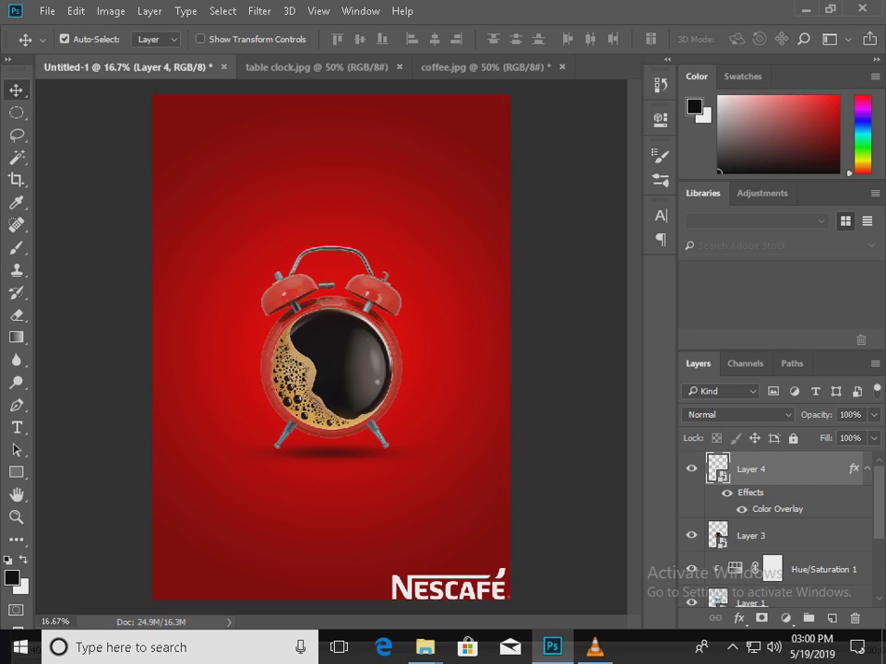
pyautogui.hotkey('shift', 'Up')
pyautogui.hotkey('shift', 'Up')
pyautogui.hotkey('shift', 'Up')
pyautogui.hotkey('shift', 'Up')
pyautogui.hotkey('shift', 'Up')
pyautogui.hotkey('shift', 'Up')
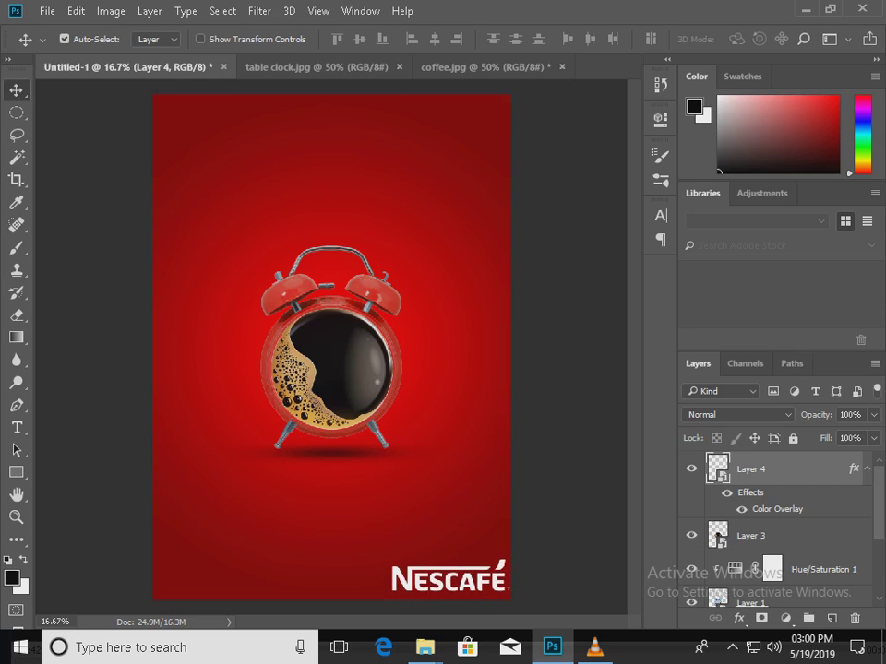
pyautogui.hotkey('shift', 'Left')
pyautogui.hotkey('shift', 'Left')
pyautogui.hotkey('shift', 'Left')
pyautogui.hotkey('shift', 'Left')
pyautogui.hotkey('shift', 'Left')
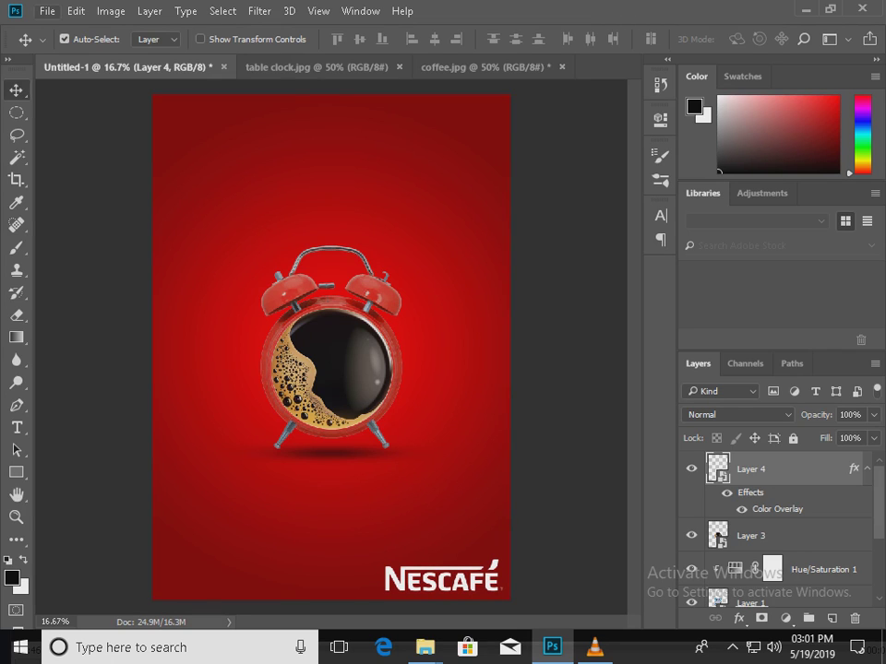
# Open the product shot nescafe image from the END_assets folder
pyautogui.click(46, 11)
pyautogui.click(69, 46)
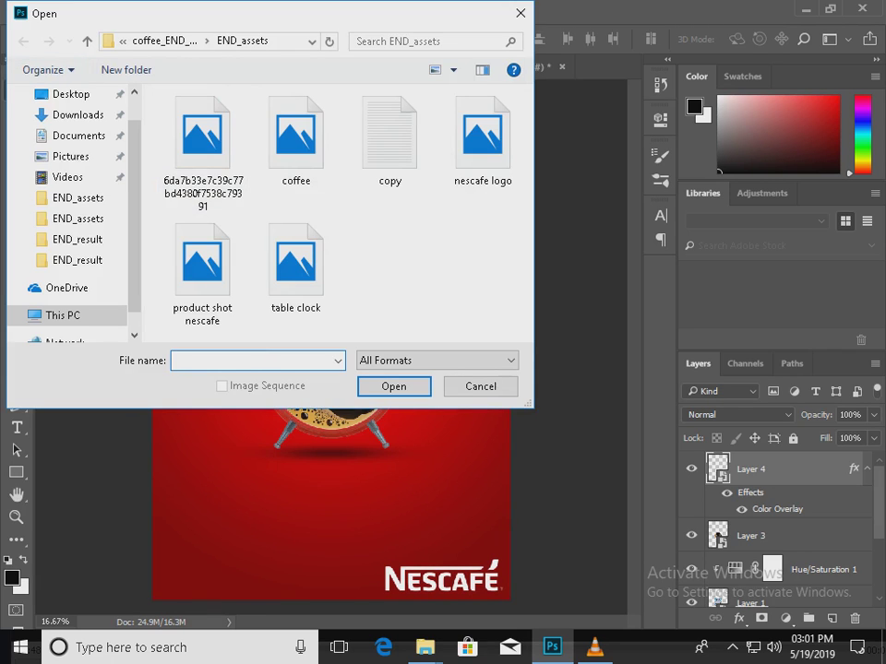
pyautogui.click(202, 266)
pyautogui.press('Return')
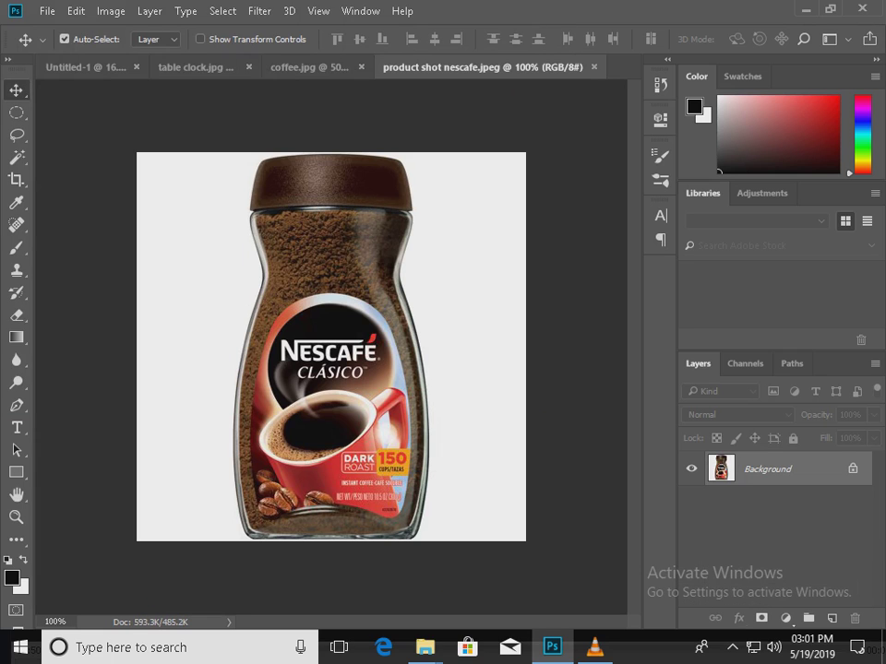
# Select the coffee jar by picking the white background with the Magic Wand and inverting, and copy it into the poster
pyautogui.press('w')
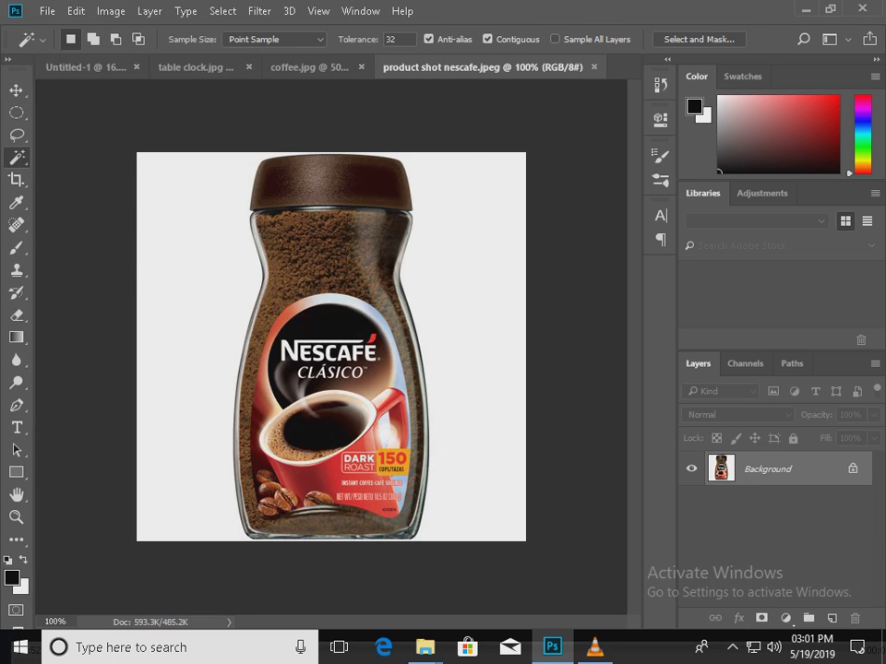
pyautogui.click(198, 267)
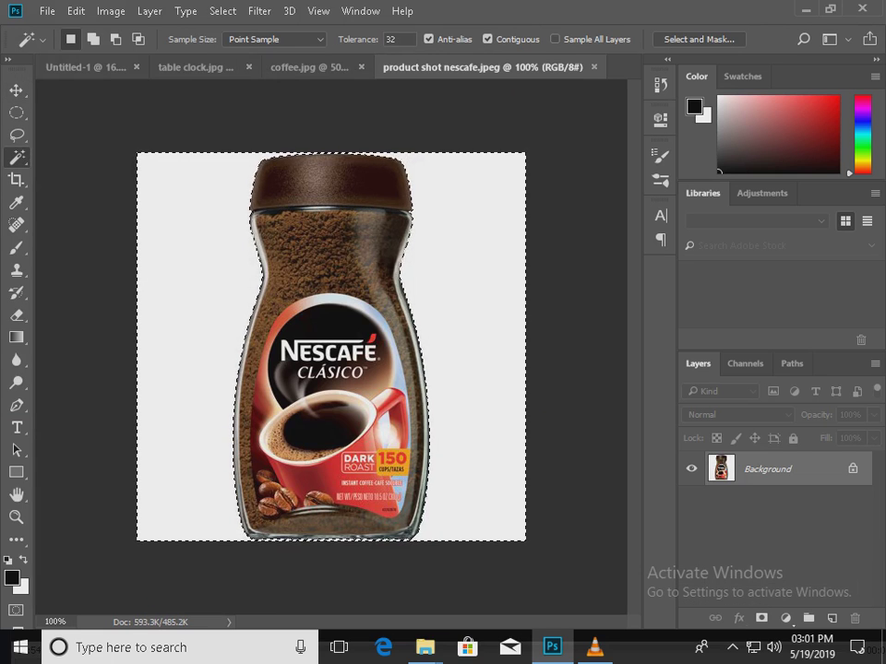
pyautogui.hotkey('ctrl', 'shift', 'i')
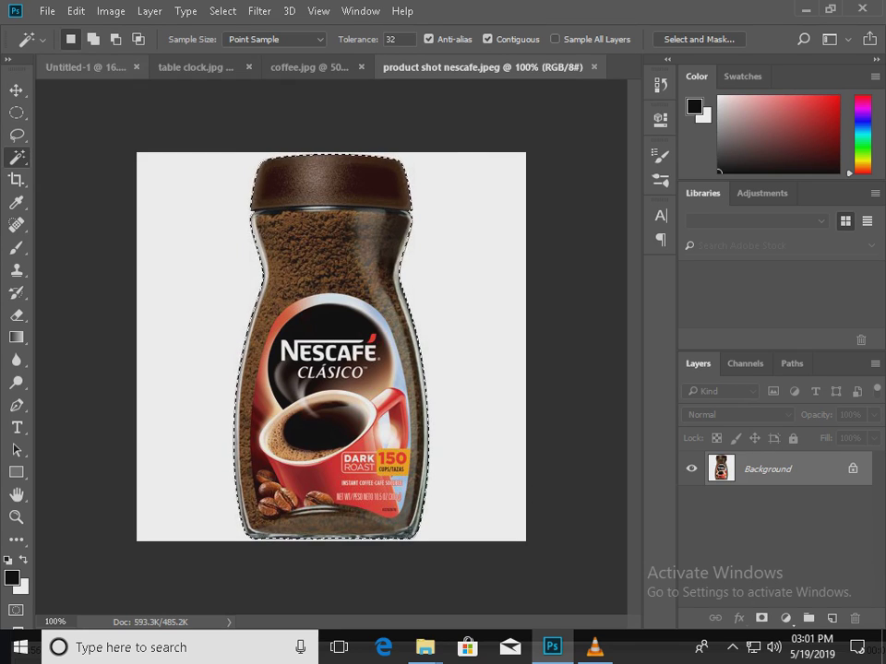
pyautogui.click(86, 67)
pyautogui.hotkey('ctrl', 'v')
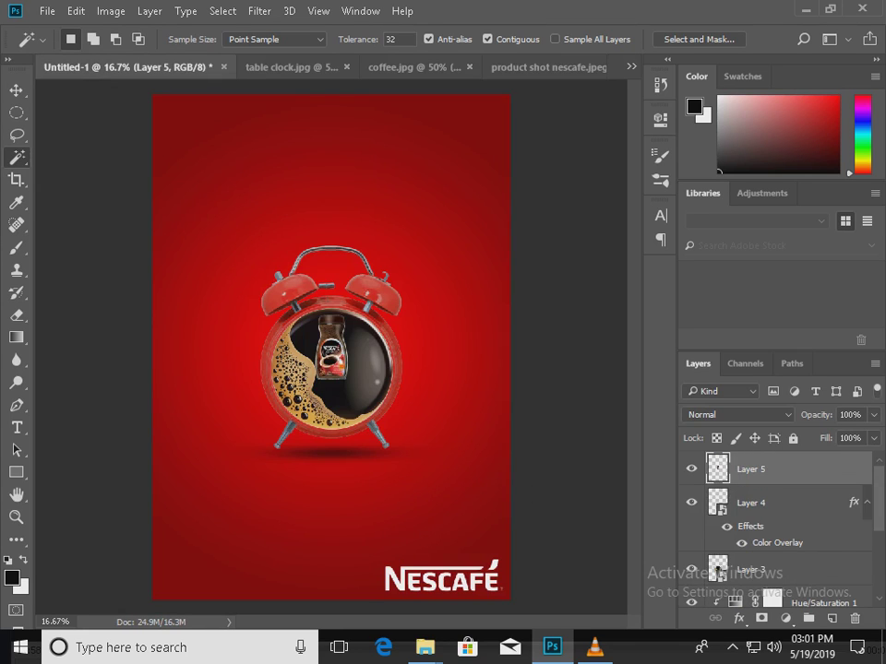
# Convert the jar layer to a Smart Object and move it to the poster's lower-left corner, level with the logo
pyautogui.rightClick(763, 470)
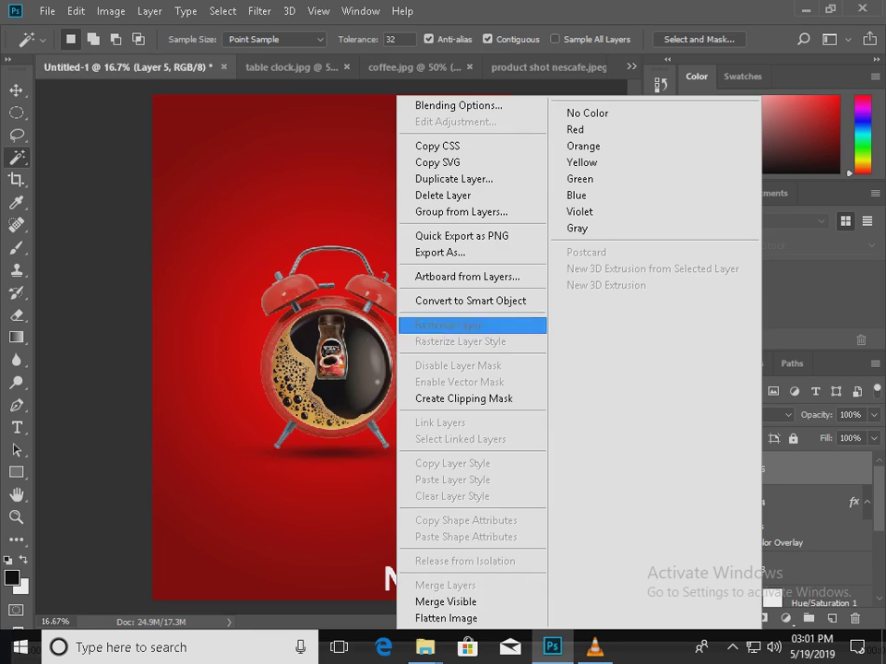
pyautogui.click(473, 302)
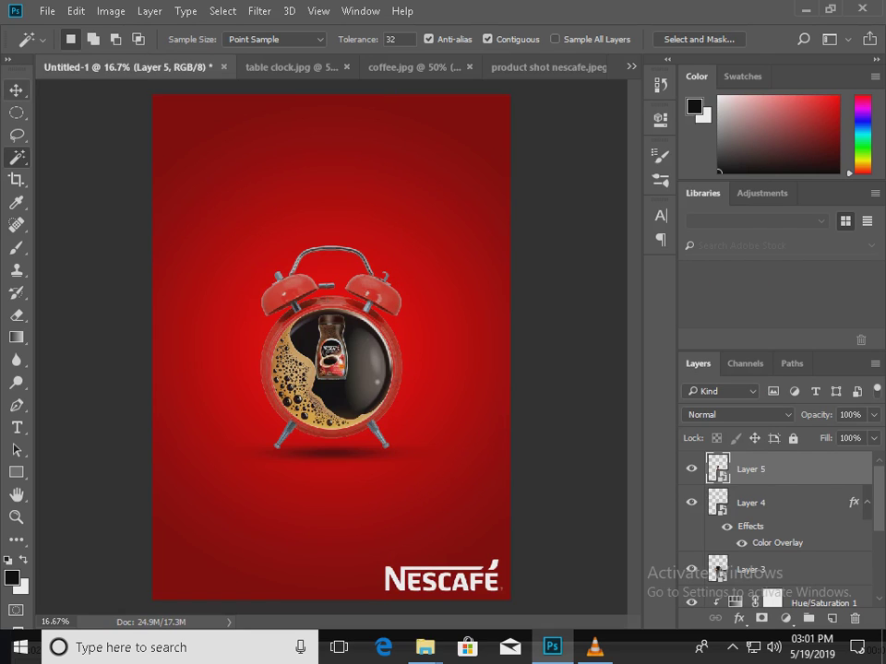
pyautogui.press('v')
pyautogui.moveTo(332, 349); pyautogui.dragTo(203, 559)
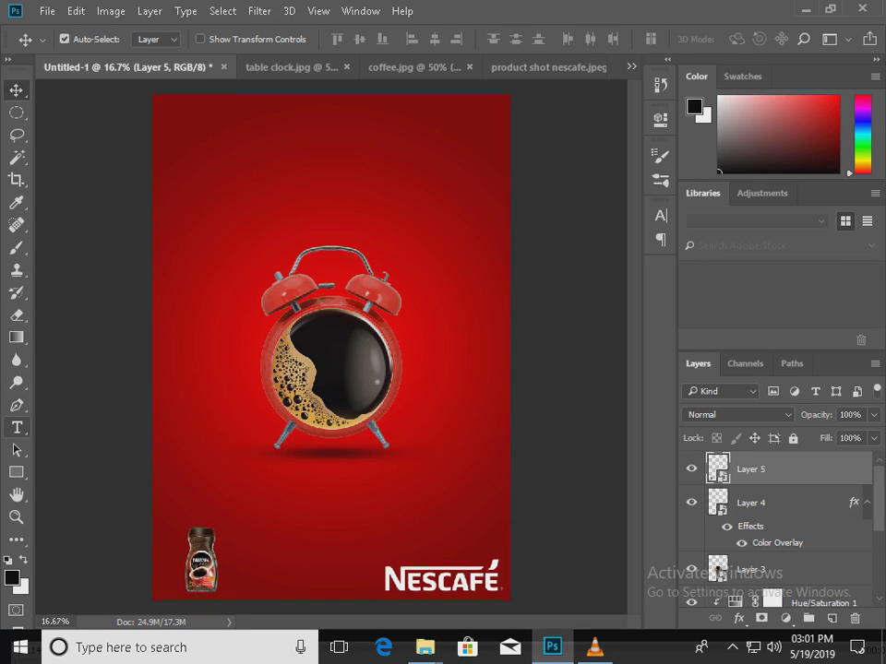
# Open the steam image 6da7b33e7c39c77bd4380f7538c79391 from END_assets and copy its whole canvas into the poster as a new layer
pyautogui.click(17, 428)
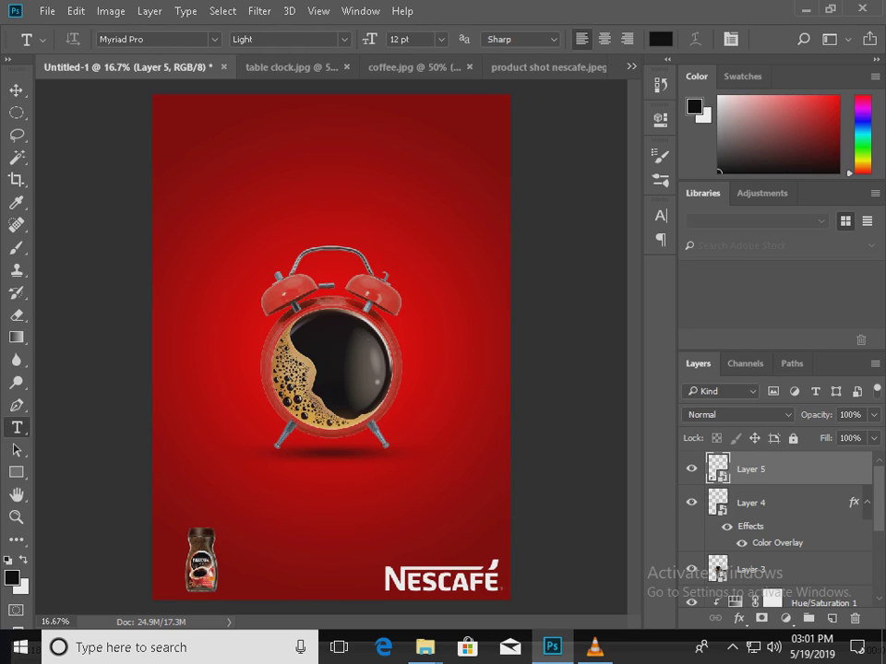
pyautogui.click(46, 11)
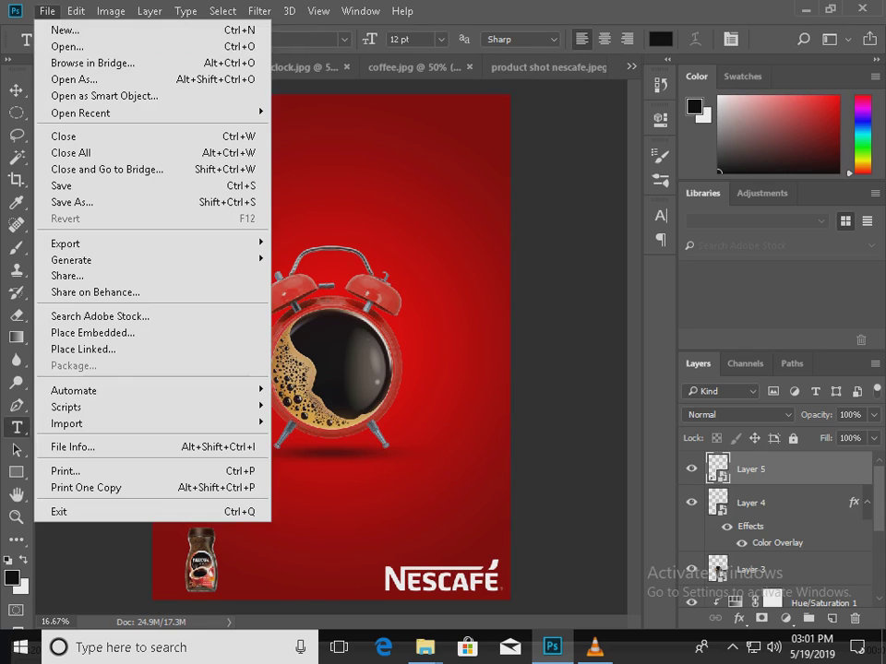
pyautogui.click(60, 31)
pyautogui.click(203, 149)
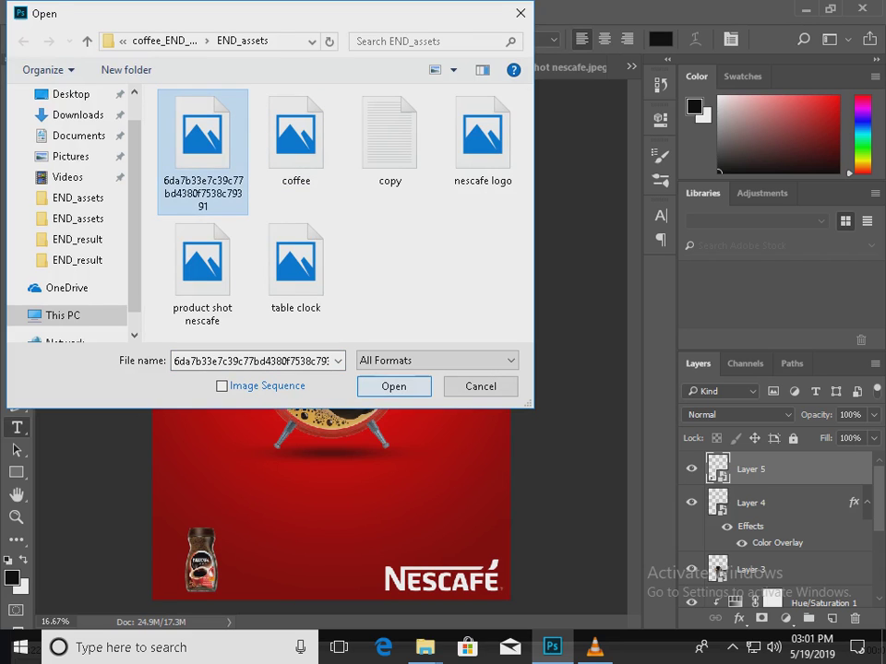
pyautogui.click(394, 387)
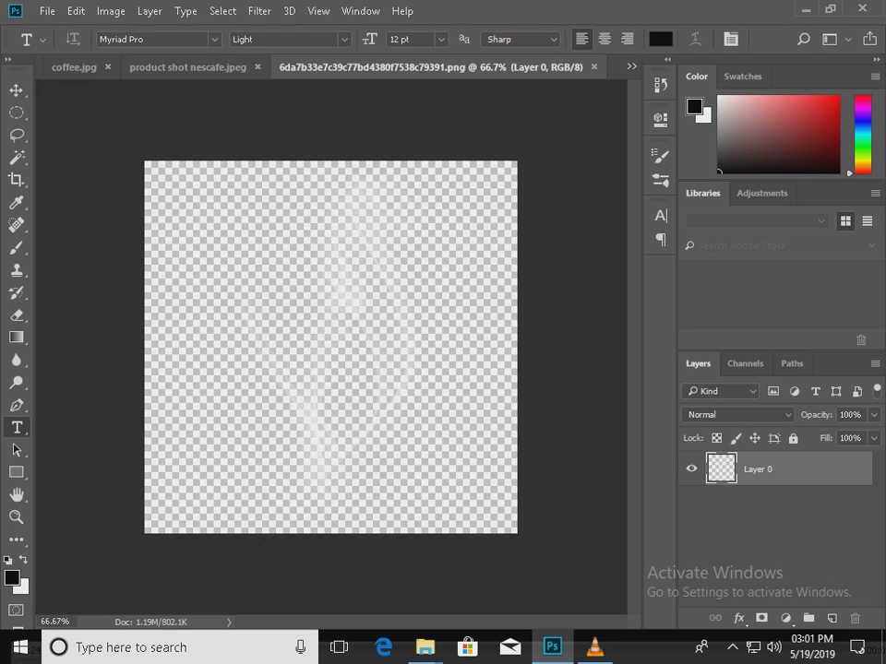
pyautogui.hotkey('ctrl', 'a')
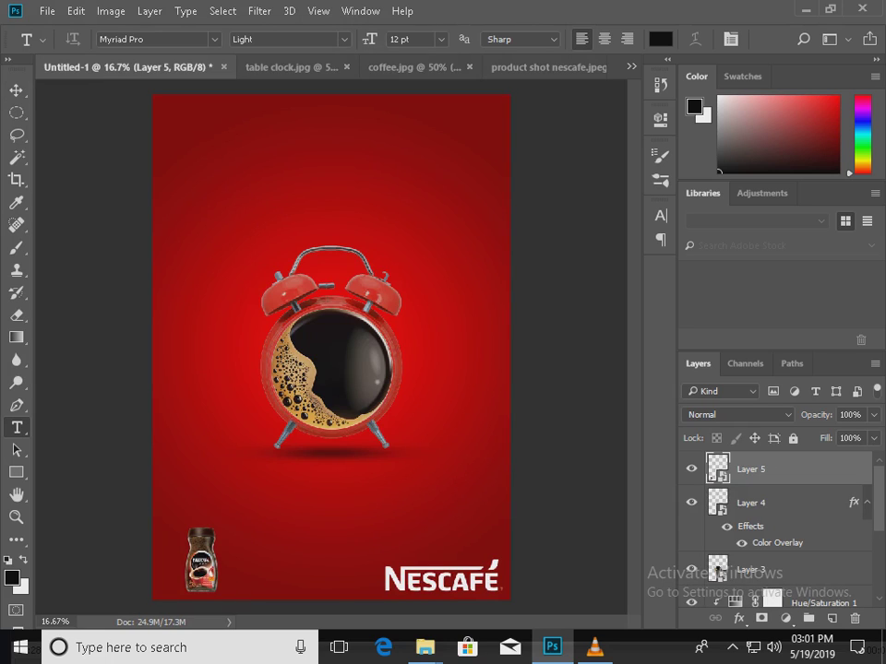
pyautogui.hotkey('ctrl', 'v')
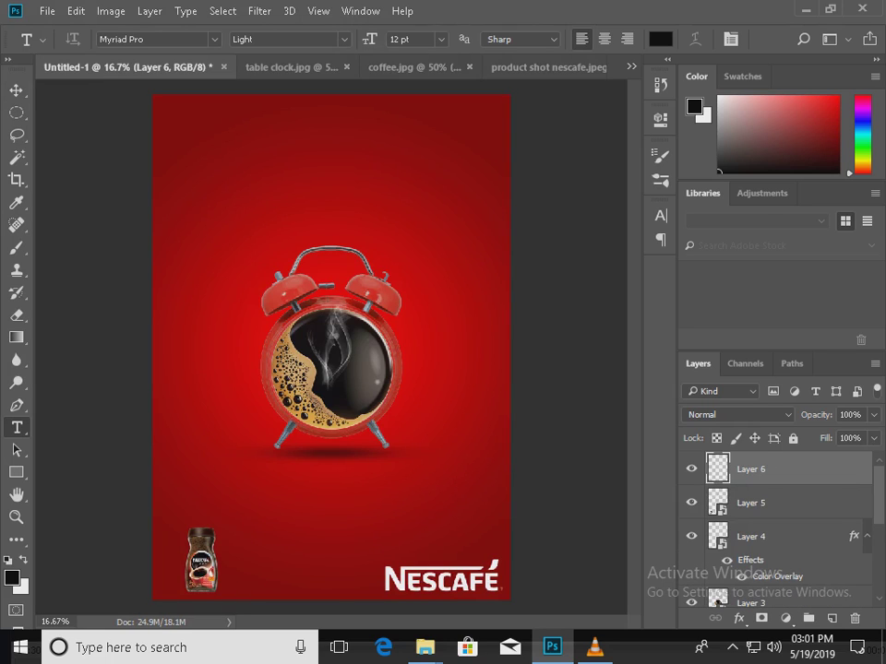
# Convert the steam layer to a Smart Object and rename it smoke
pyautogui.rightClick(770, 469)
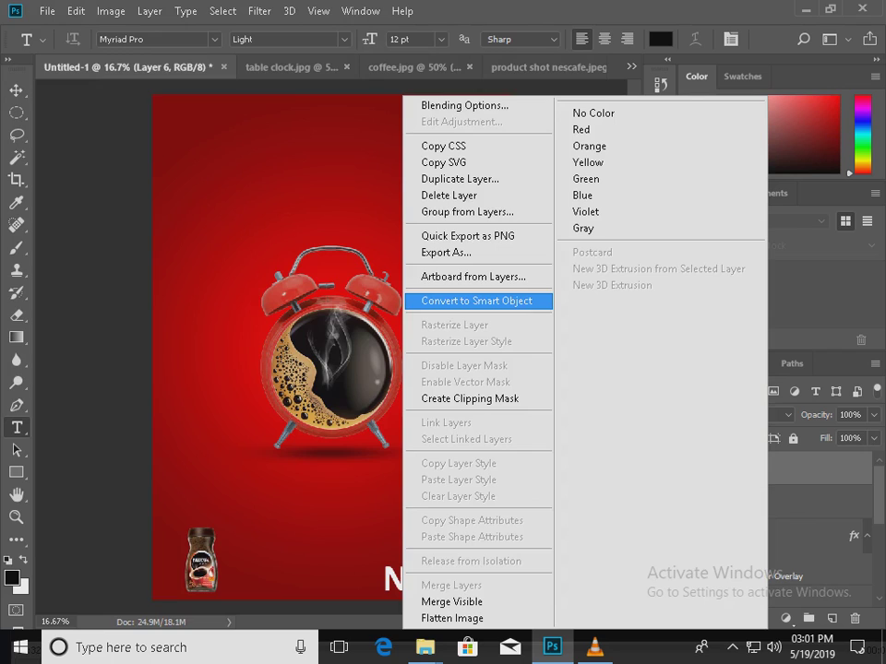
pyautogui.click(475, 302)
pyautogui.doubleClick(752, 470)
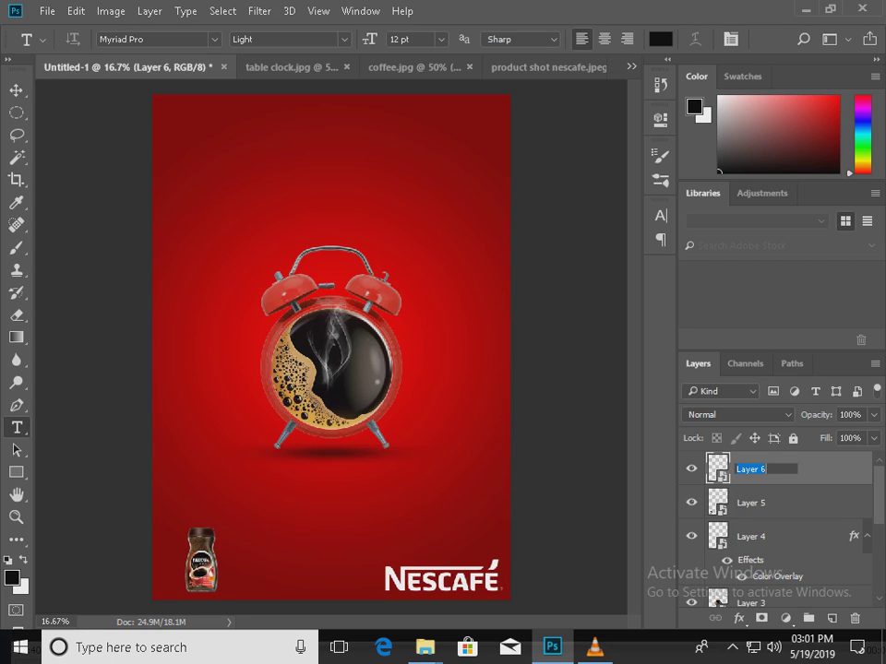
pyautogui.write('smoke')
pyautogui.press('Return')
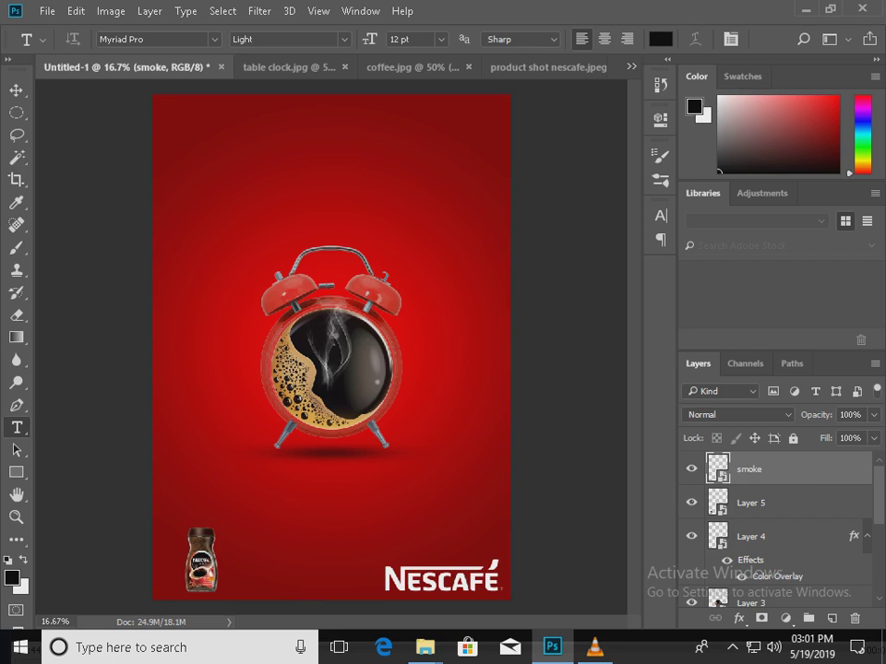
# Rotate the smoke about 67° clockwise and place it over the clock's right rim so it drifts outward from the coffee
pyautogui.hotkey('ctrl', 't')
pyautogui.moveTo(398, 292); pyautogui.dragTo(466, 438)
pyautogui.moveTo(335, 347); pyautogui.dragTo(409, 376)
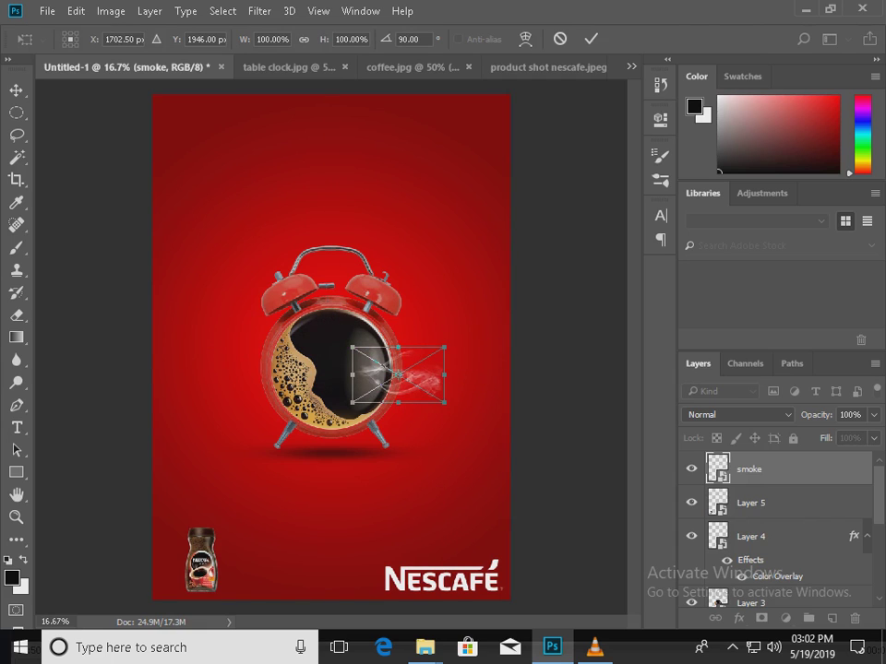
pyautogui.moveTo(455, 350); pyautogui.dragTo(472, 293)
pyautogui.moveTo(434, 365); pyautogui.dragTo(439, 336)
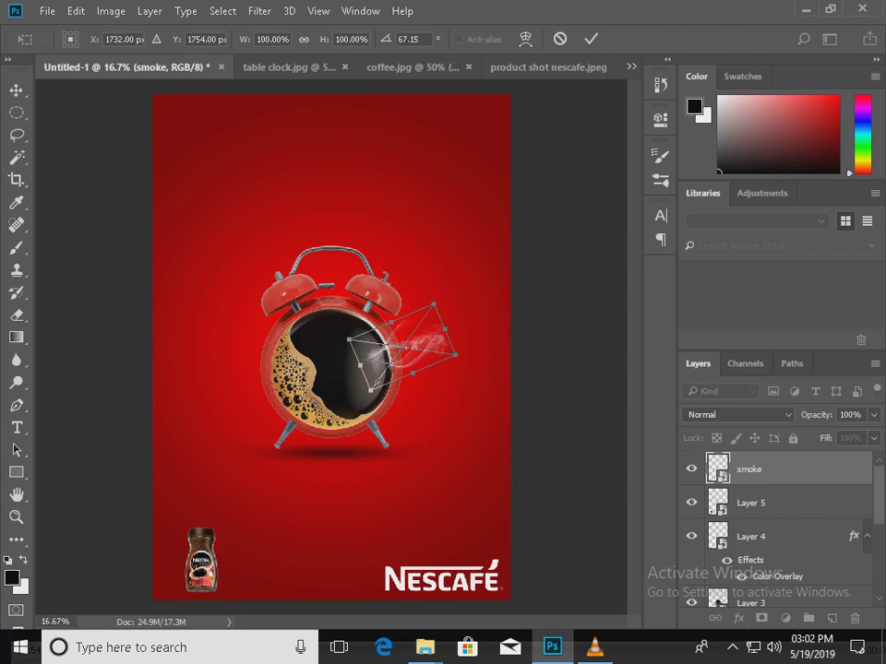
pyautogui.press('Return')
# Add the text "for early good mornings" at 36 pt in Myriad Pro Light, below the clock and above the logo
pyautogui.click(16, 427)
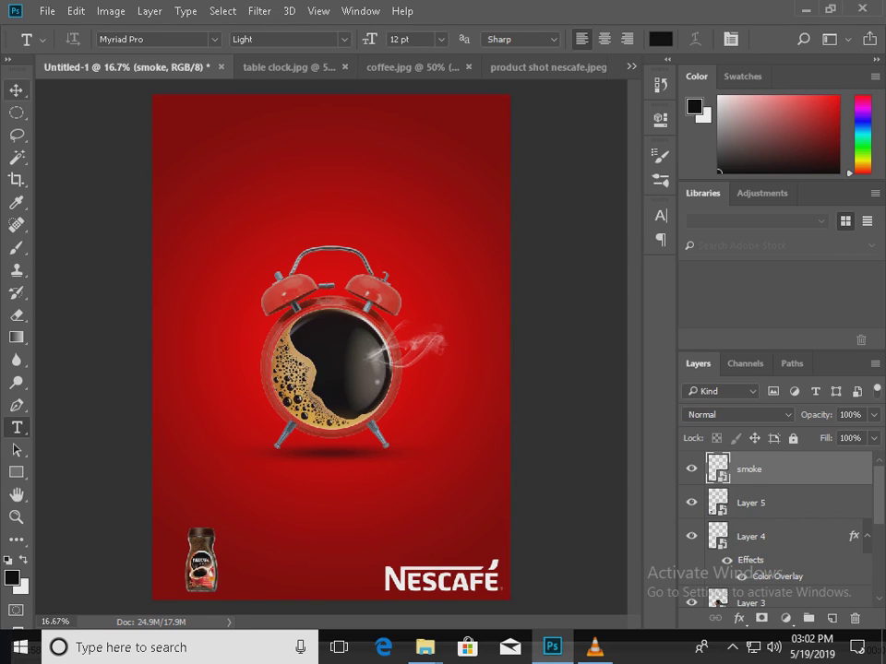
pyautogui.press('v')
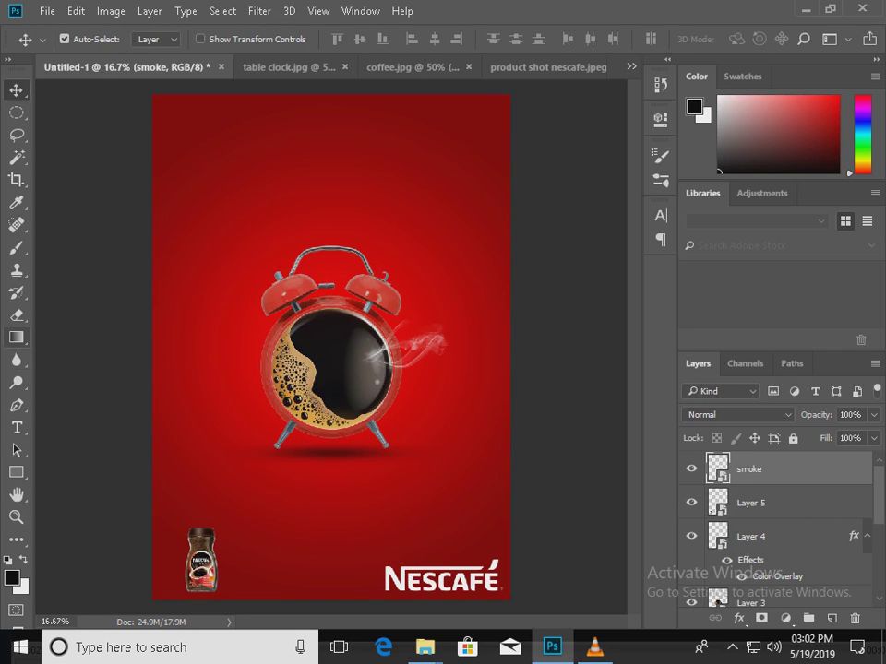
pyautogui.click(17, 428)
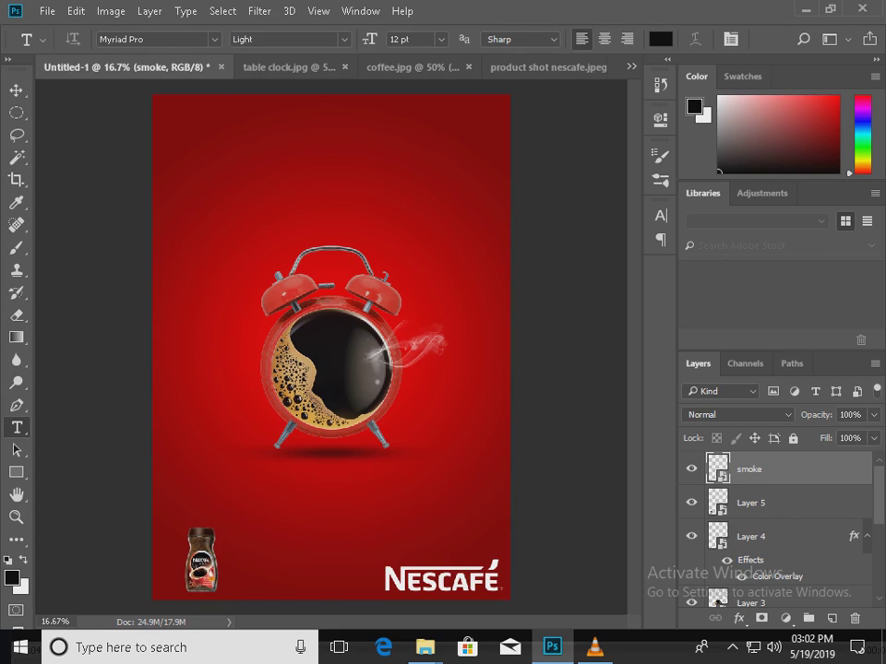
pyautogui.click(252, 524)
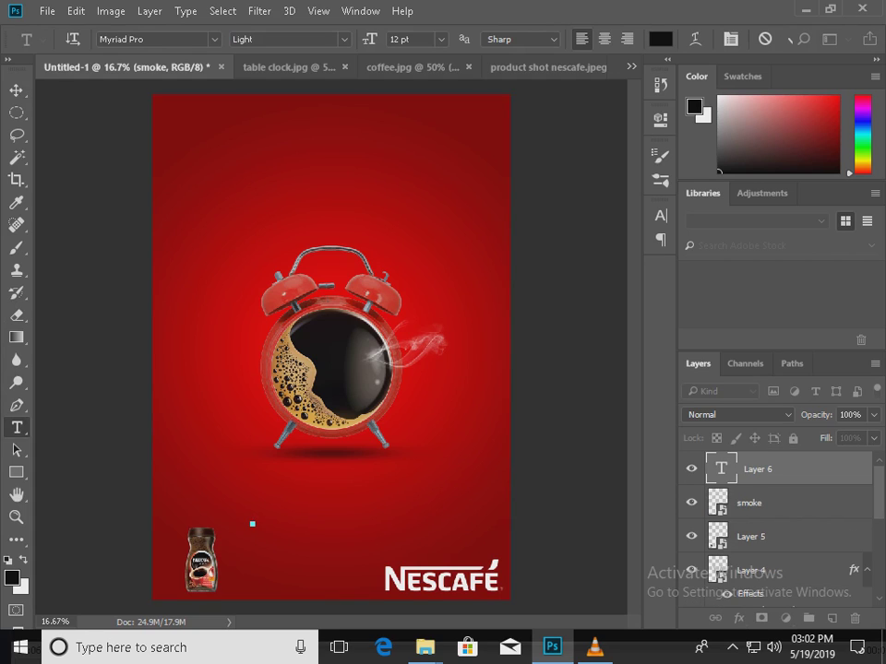
pyautogui.click(441, 39)
pyautogui.click(427, 293)
pyautogui.write('for early g')
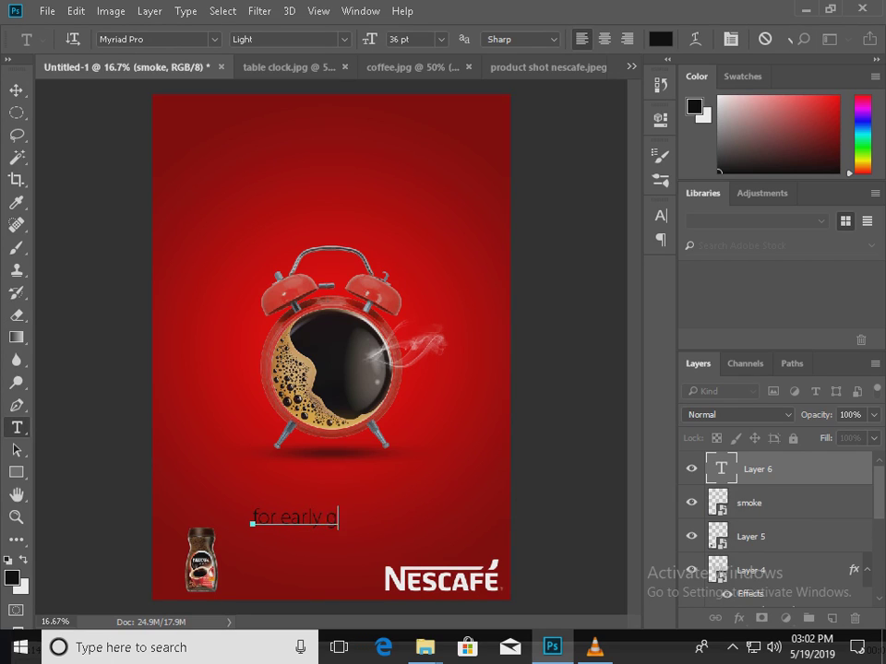
pyautogui.write('ood mor')
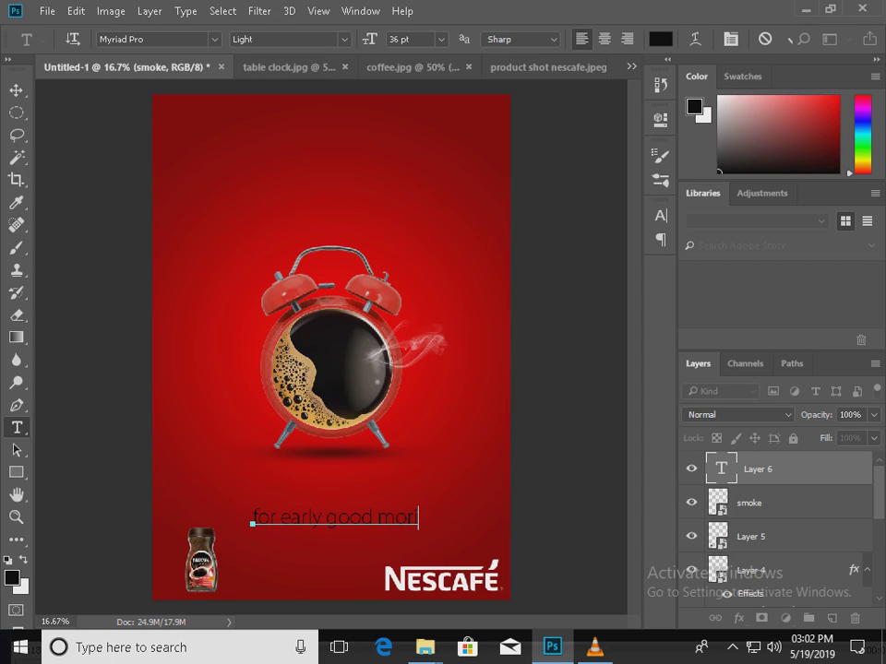
pyautogui.write('nings')
pyautogui.hotkey('ctrl', 'Return')
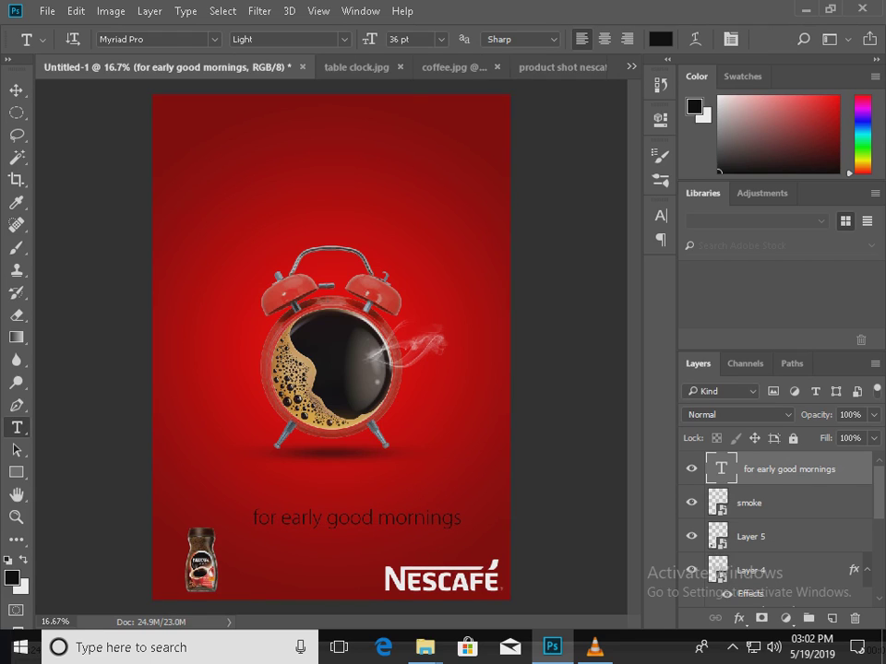
# Colour the tagline white (ffffff) and set it in All Caps
pyautogui.click(661, 39)
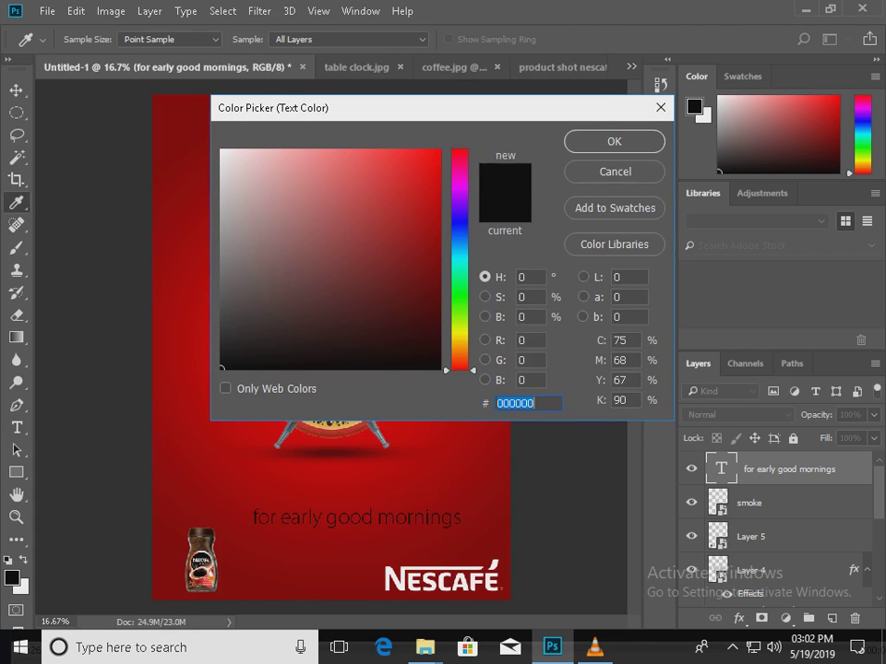
pyautogui.write('ffffff')
pyautogui.press('Return')
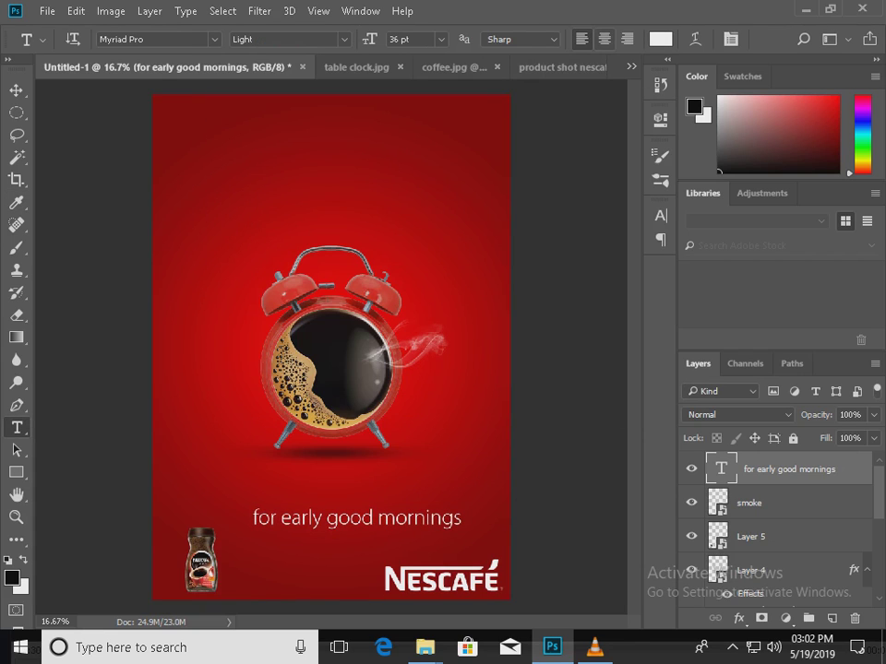
pyautogui.click(360, 11)
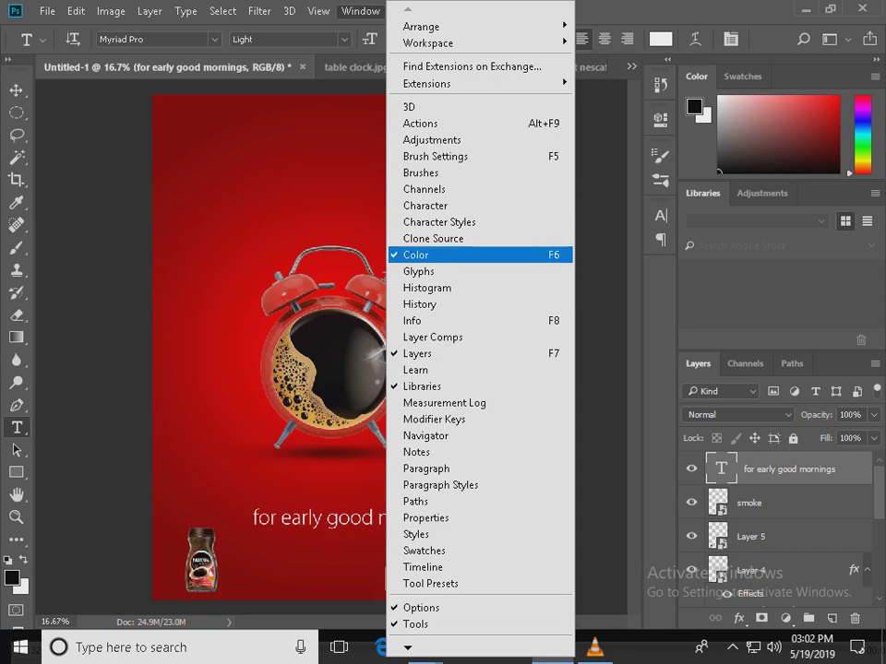
pyautogui.click(434, 205)
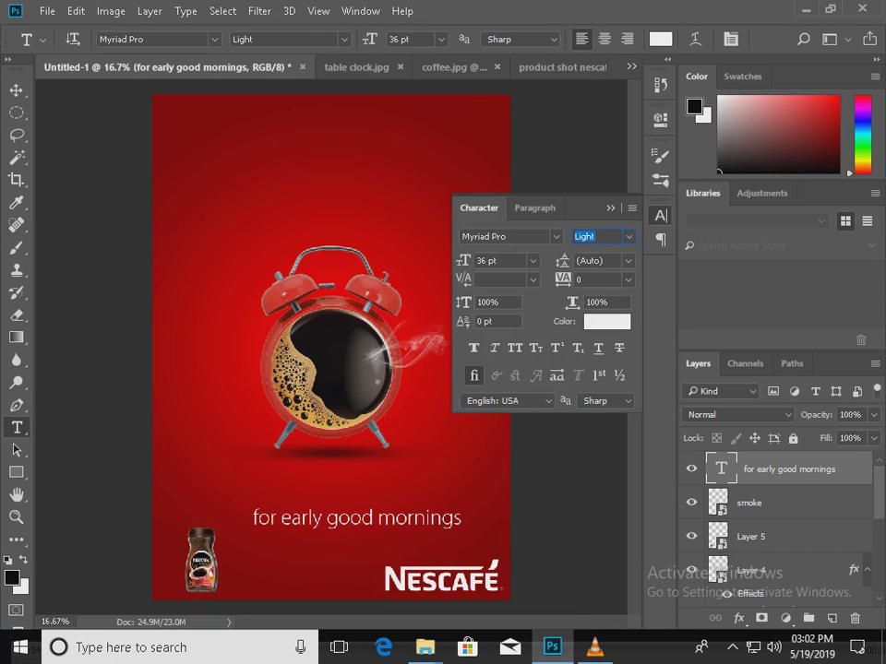
pyautogui.click(515, 348)
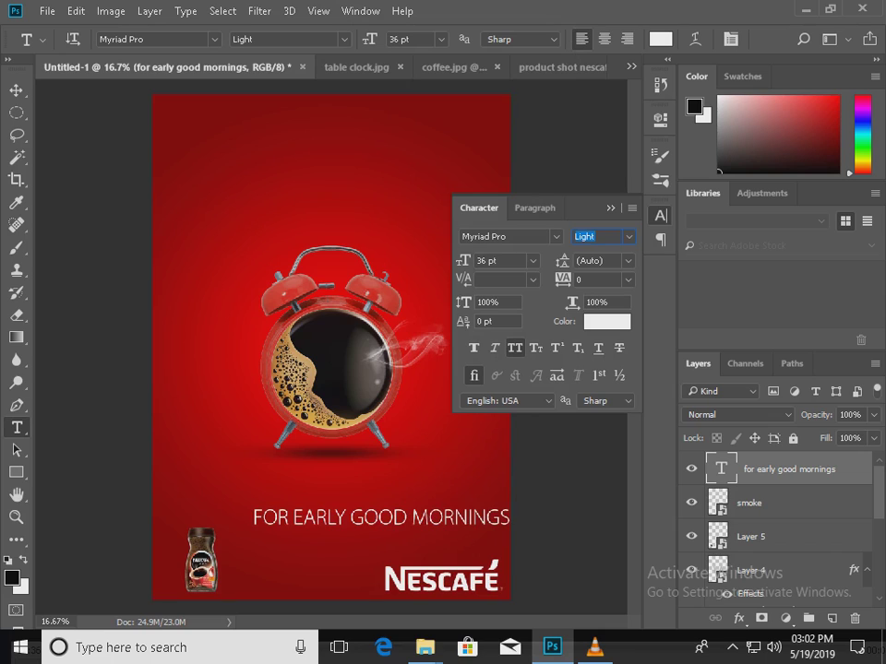
# Enlarge the word GOOD in the tagline to 48 pt
pyautogui.moveTo(350, 517); pyautogui.dragTo(407, 518)
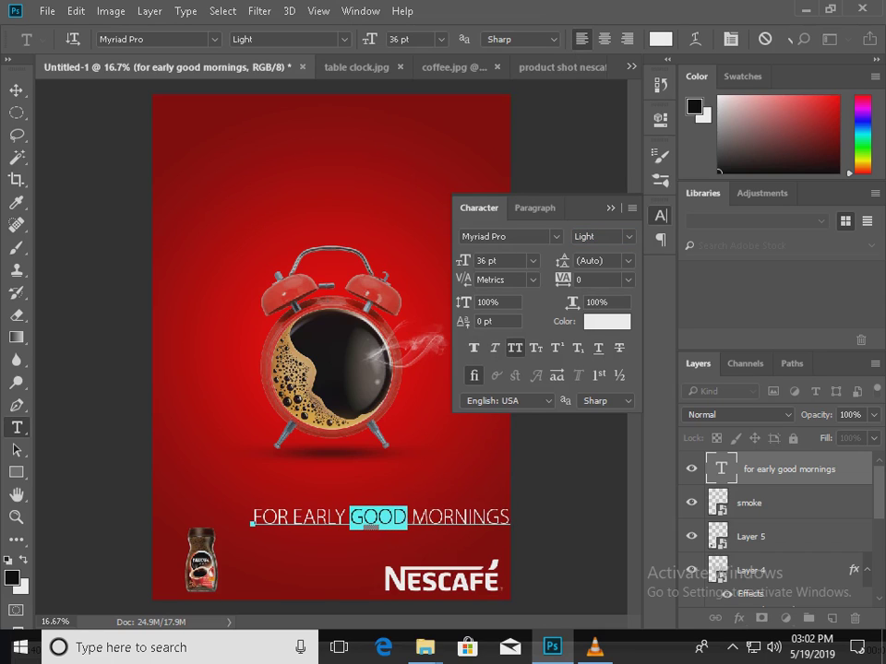
pyautogui.click(533, 261)
pyautogui.click(517, 532)
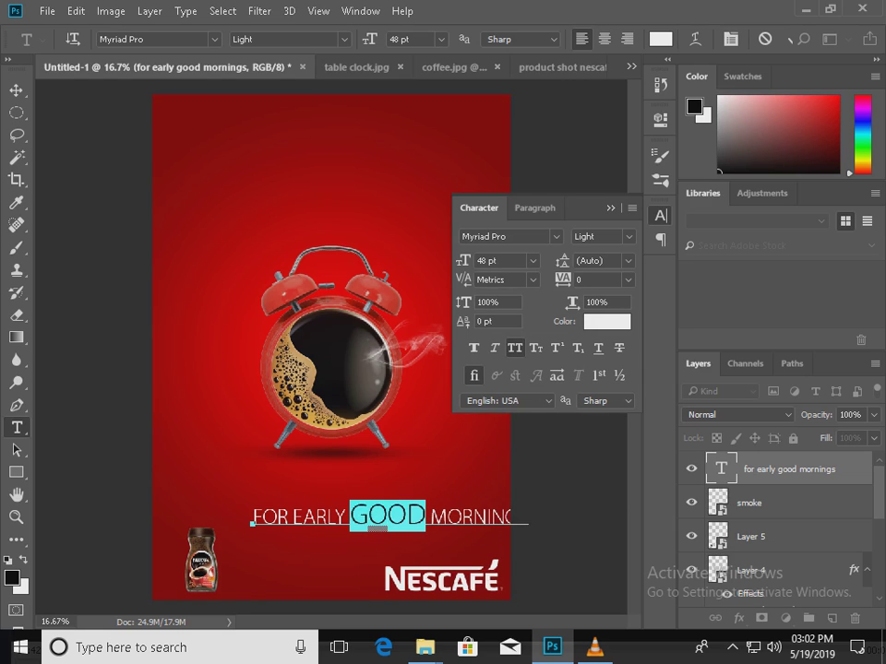
pyautogui.click(16, 90)
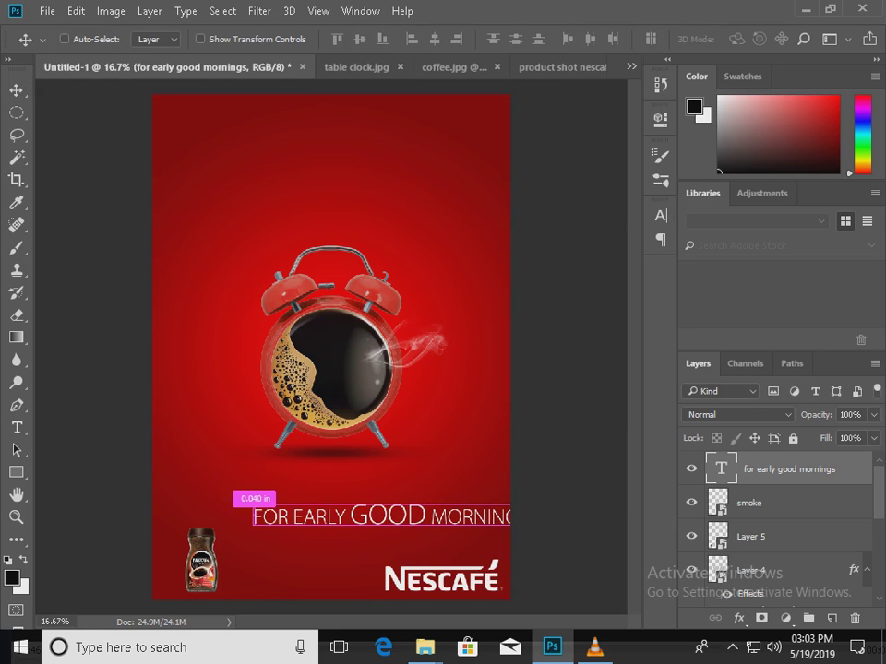
# Scale down the tagline to fit within the poster and centre it just below the clock's shadow
pyautogui.hotkey('ctrl', 't')
pyautogui.moveTo(529, 501); pyautogui.dragTo(483, 505)
pyautogui.moveTo(402, 515); pyautogui.dragTo(371, 478)
pyautogui.moveTo(363, 483); pyautogui.dragTo(362, 482)
pyautogui.press('Return')
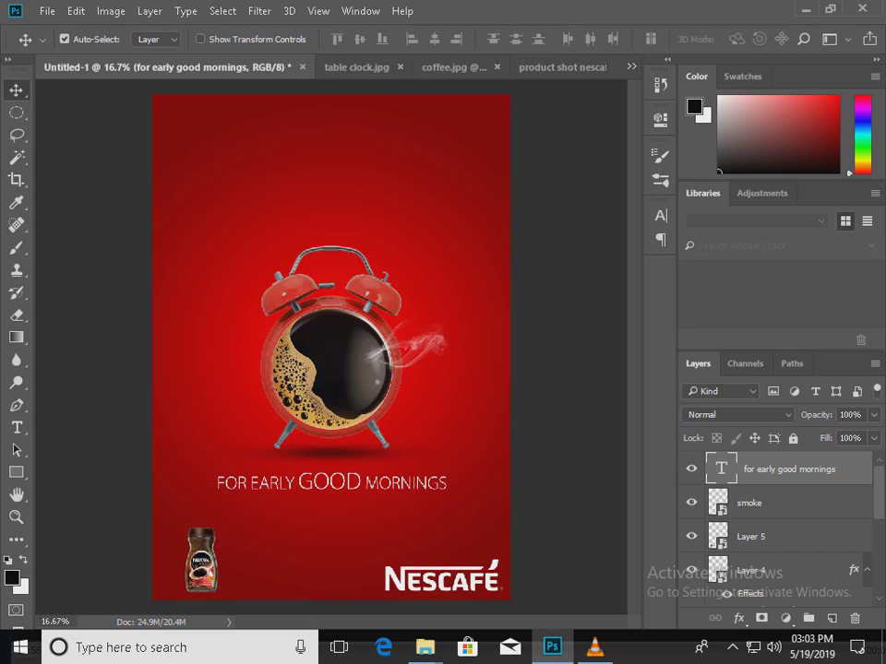
# Shift the coffee jar on Layer 5 horizontally closer to the poster's left edge
pyautogui.click(751, 536)
pyautogui.moveTo(202, 558); pyautogui.dragTo(184, 558)
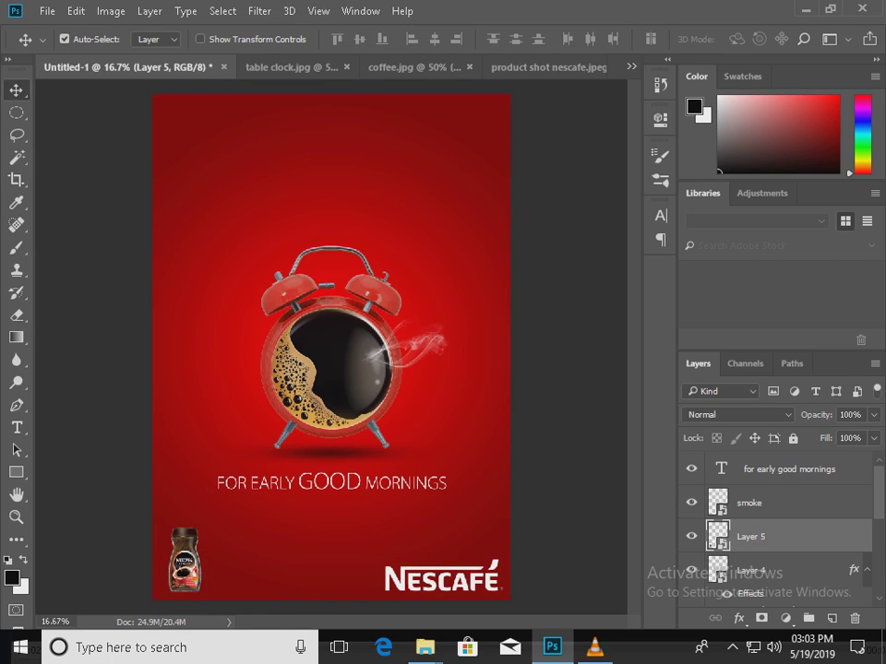
# Save the poster in Photoshop format as "coffee advertisement a4" in the END_result folder
pyautogui.click(46, 11)
pyautogui.click(59, 184)
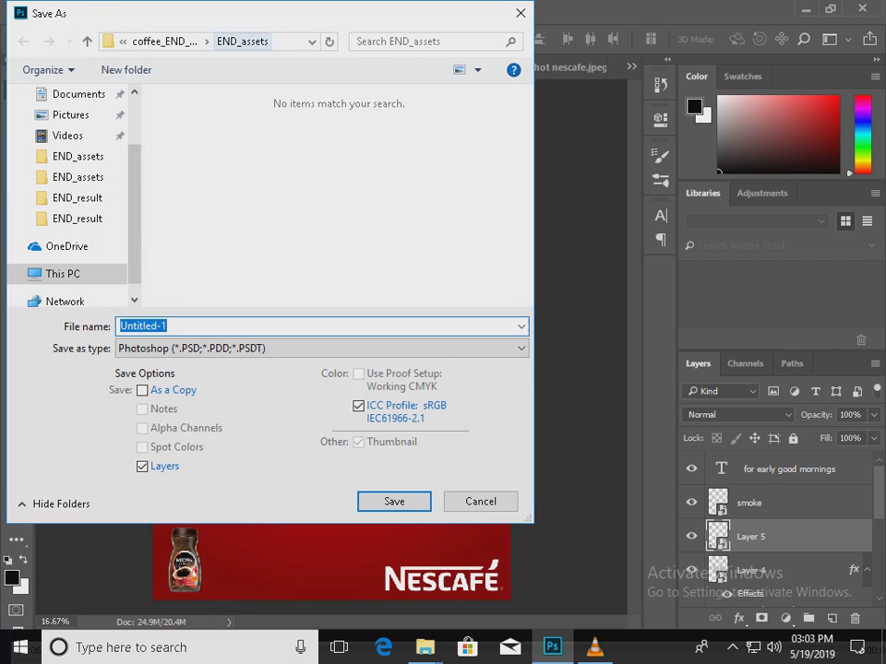
pyautogui.click(164, 41)
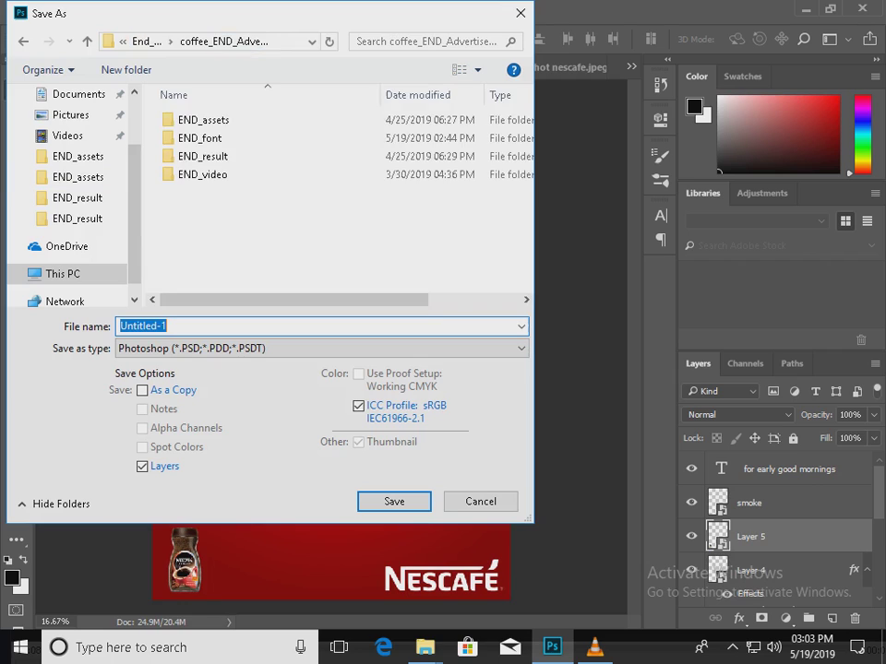
pyautogui.doubleClick(203, 157)
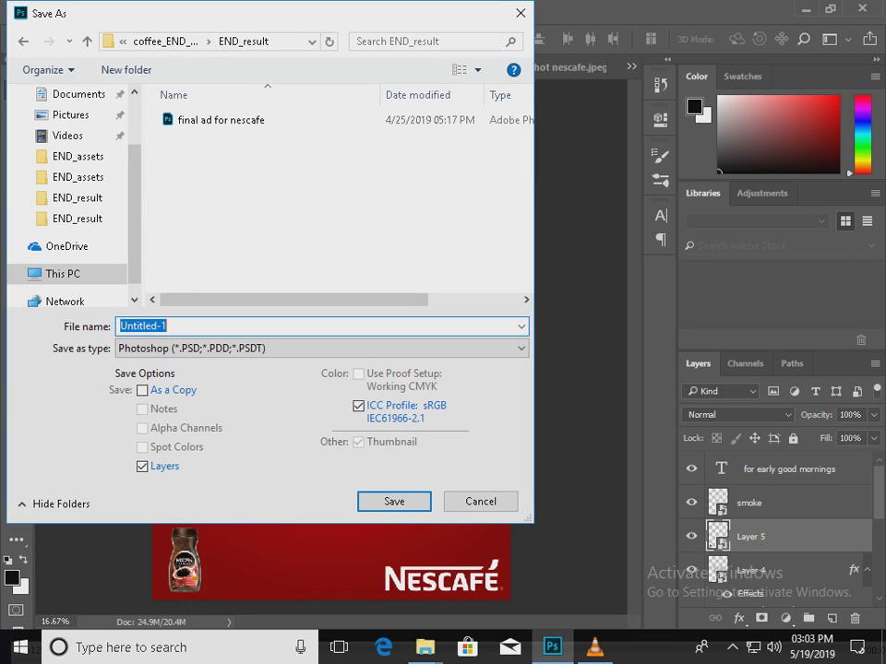
pyautogui.write('cof')
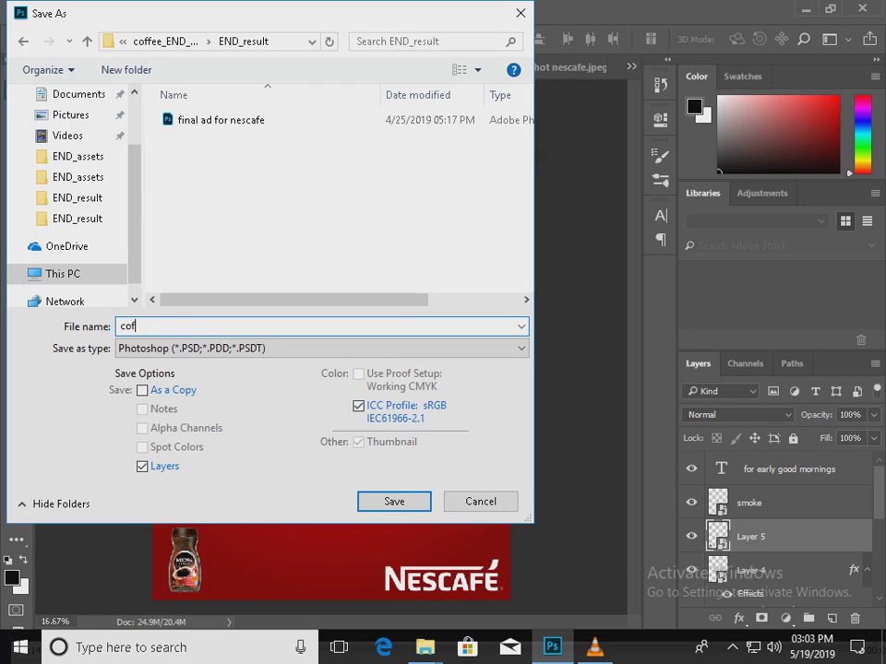
pyautogui.write('fee advertisement')
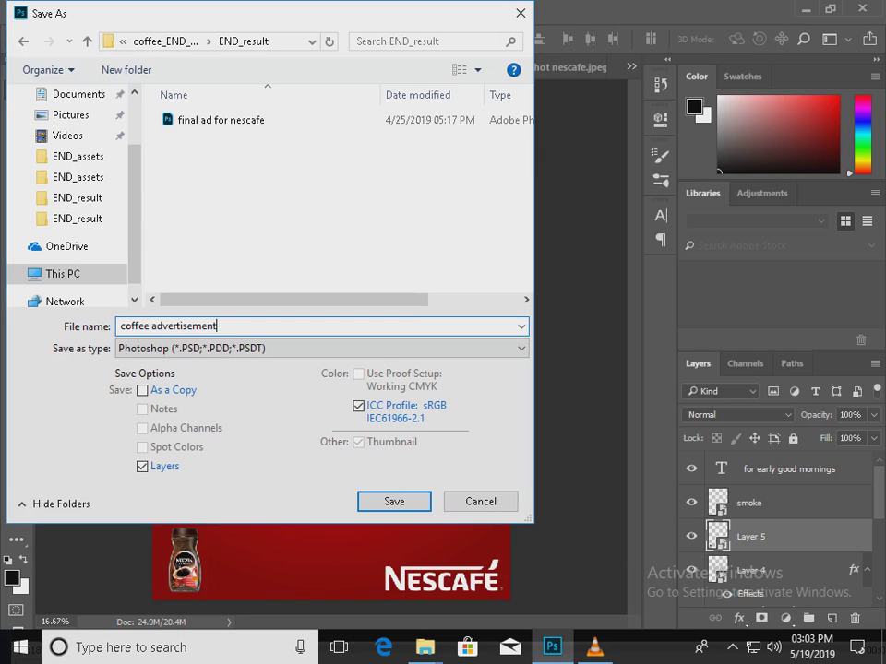
pyautogui.write(' a4')
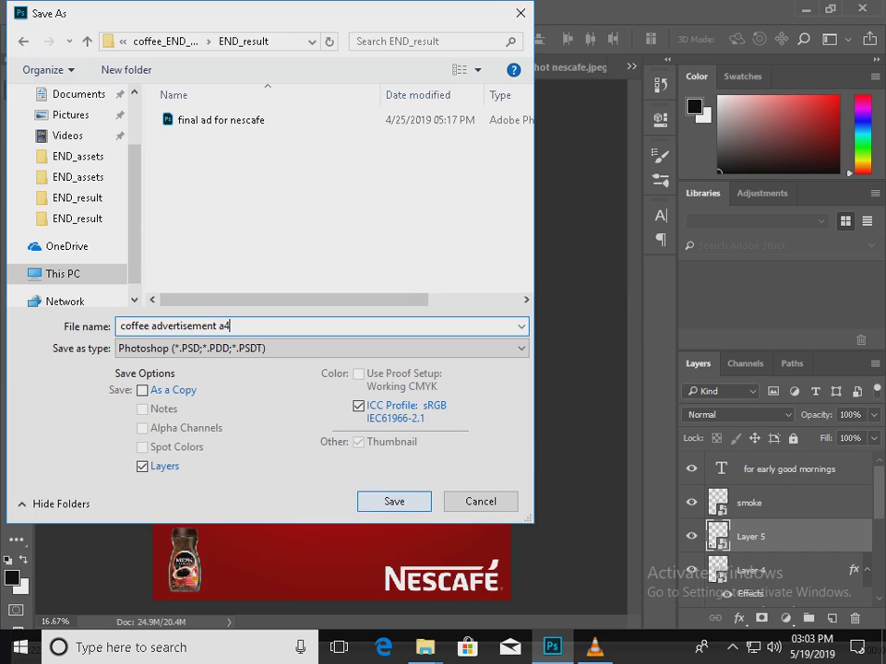
pyautogui.press('Return')
pyautogui.press('Return')
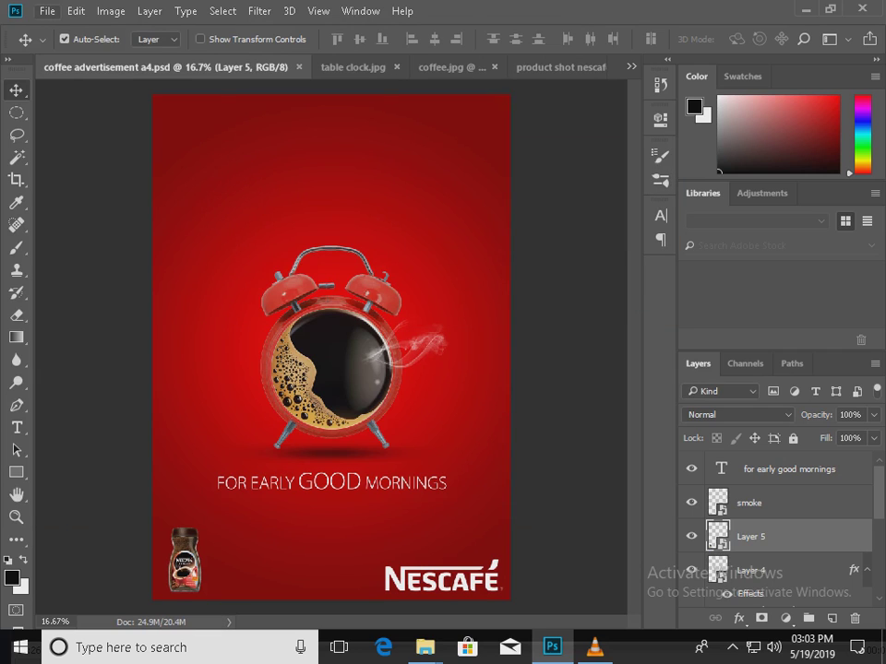
# Save a JPEG copy of "coffee advertisement a4" in END_result with quality 8 and the Baseline ("Standard") format
pyautogui.click(47, 11)
pyautogui.click(72, 202)
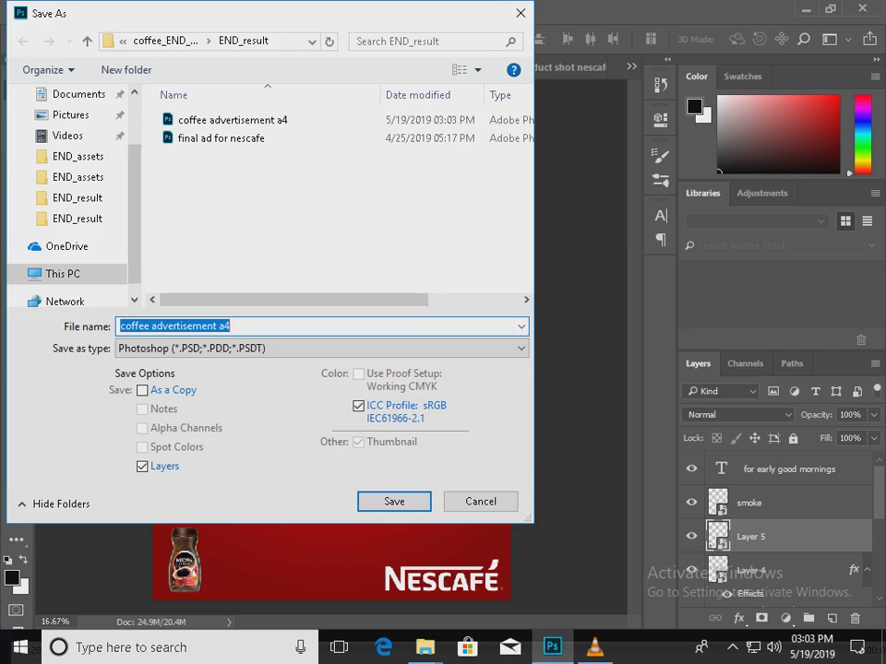
pyautogui.click(321, 348)
pyautogui.press('Down')
pyautogui.press('Down')
pyautogui.press('Down')
pyautogui.press('Down')
pyautogui.press('Down')
pyautogui.press('Down')
pyautogui.press('Down')
pyautogui.press('Down')
pyautogui.press('Down')
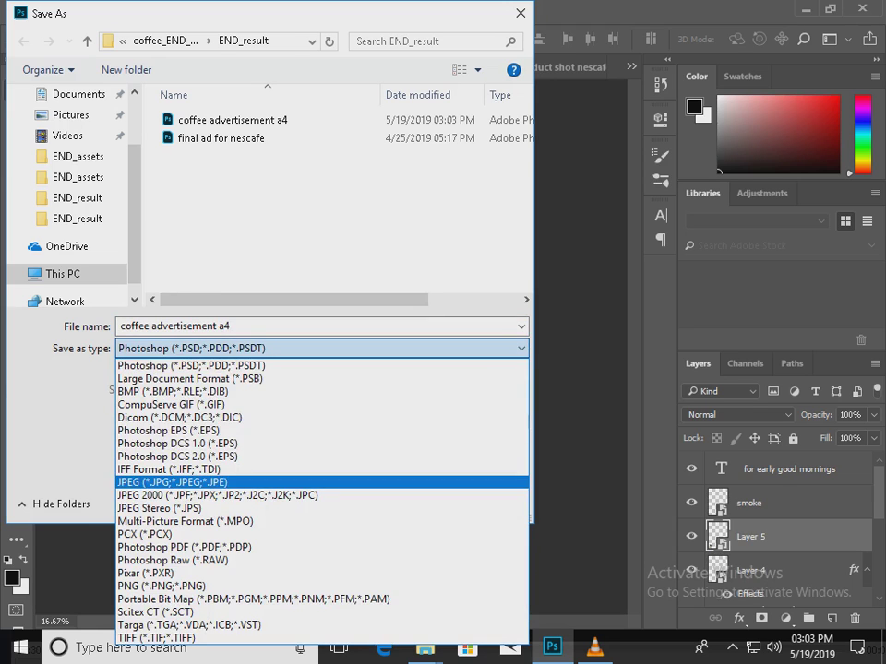
pyautogui.press('Return')
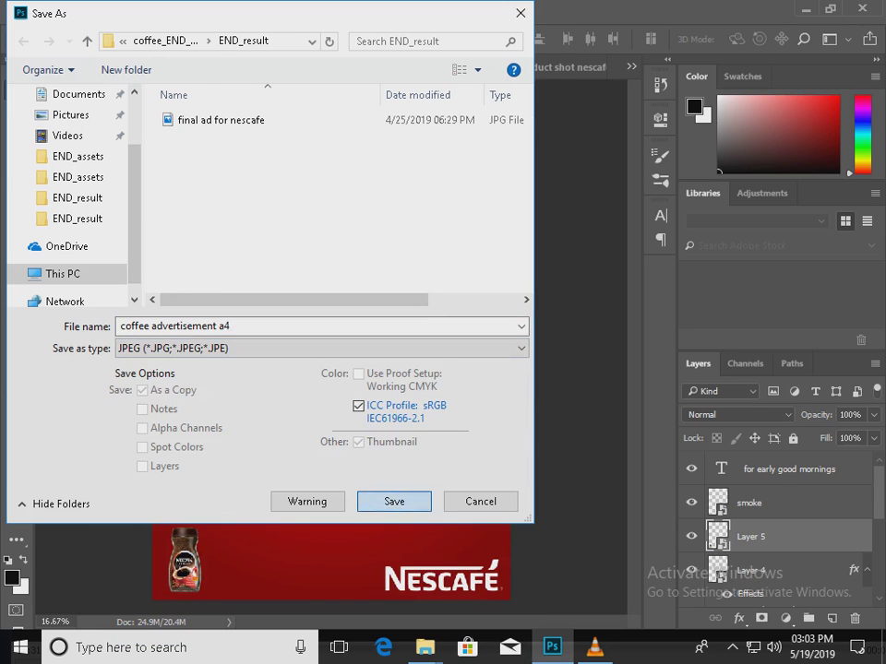
pyautogui.click(394, 501)
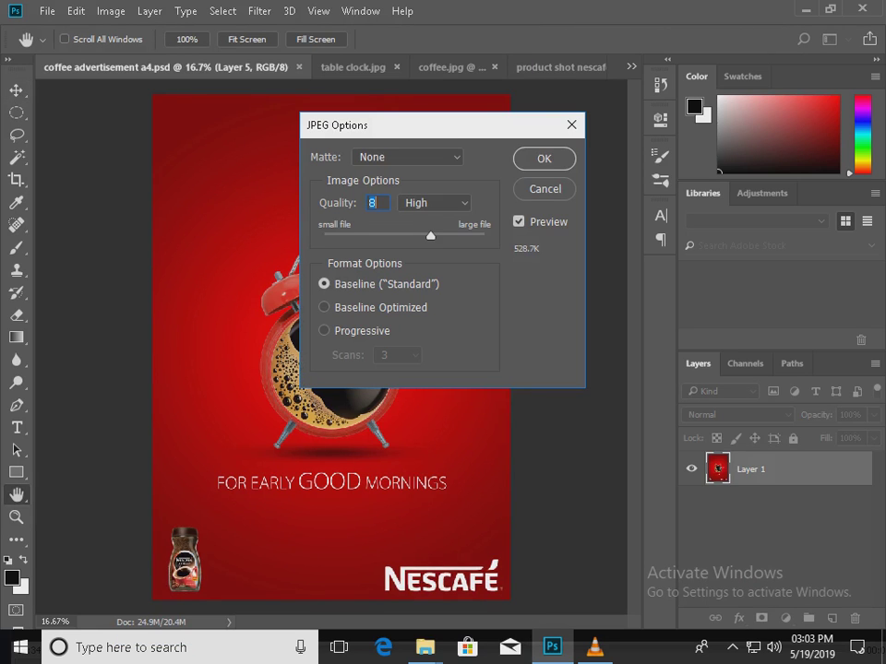
pyautogui.press('Return')
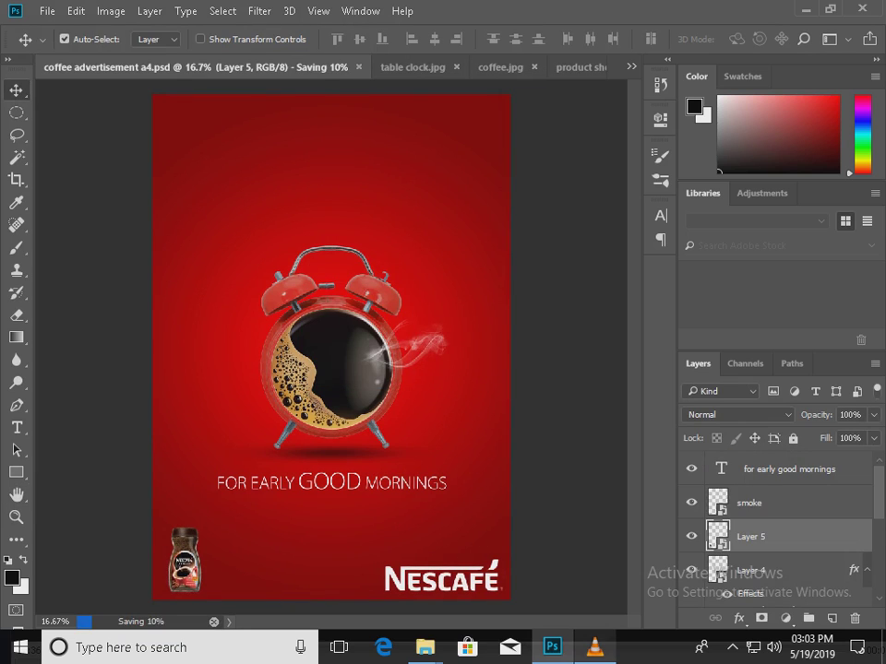
pyautogui.click(595, 647)
pyautogui.click(596, 648)
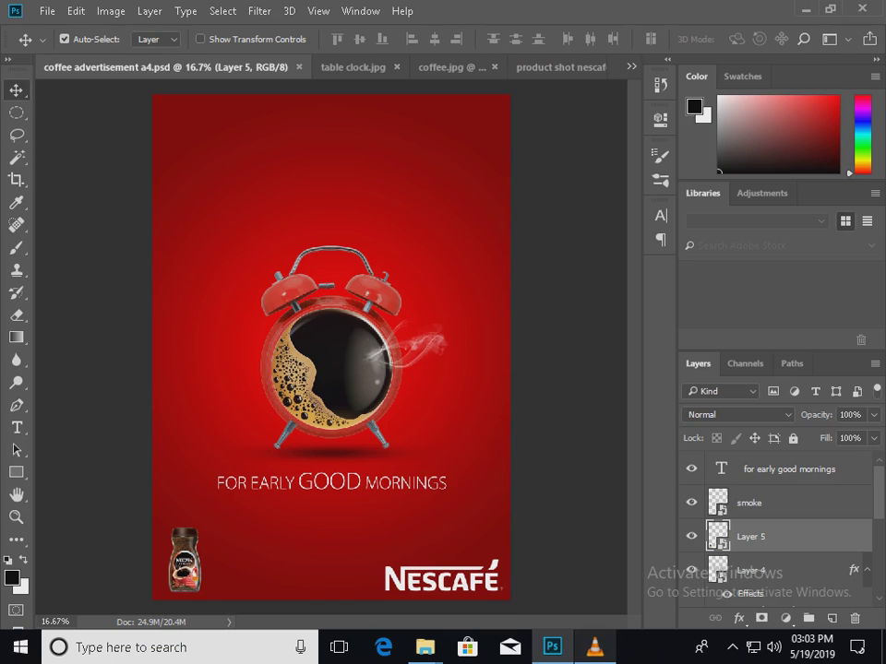
pyautogui.click(595, 648)
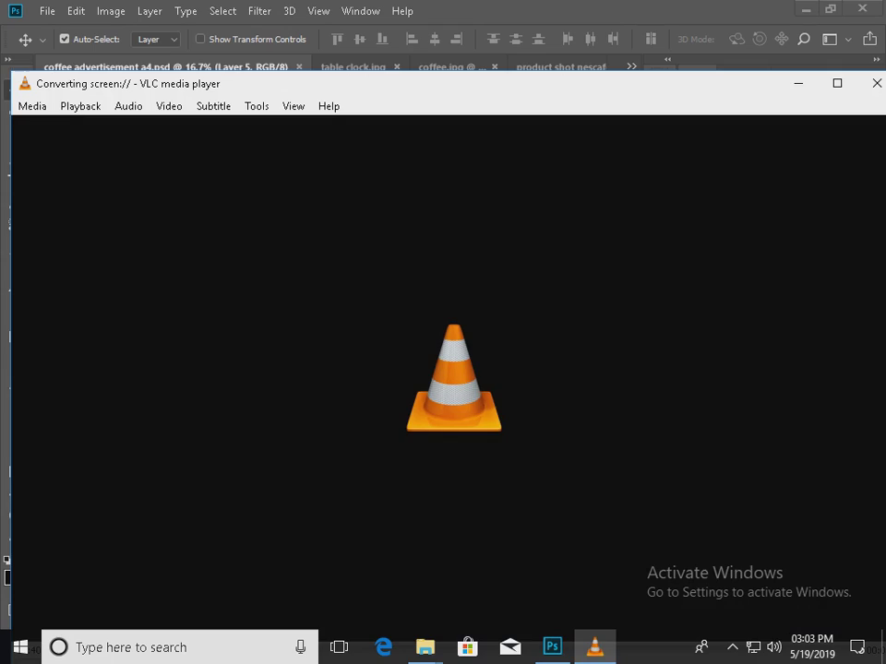